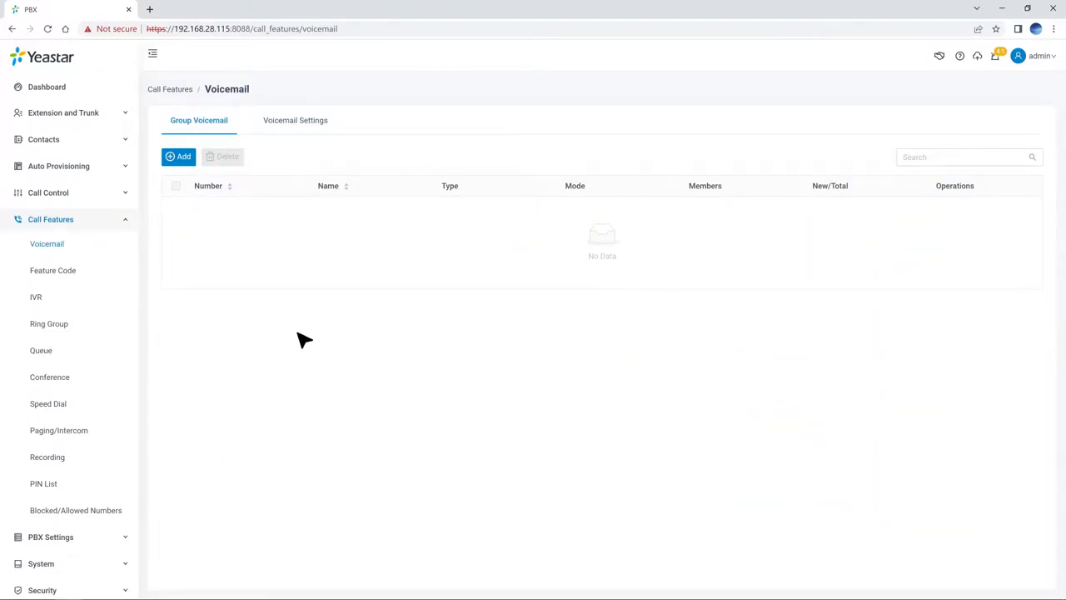
# Add group voicemail 6100 as Custom type after briefly trying Queue, marking Extension Group for members
pyautogui.click(182, 158)
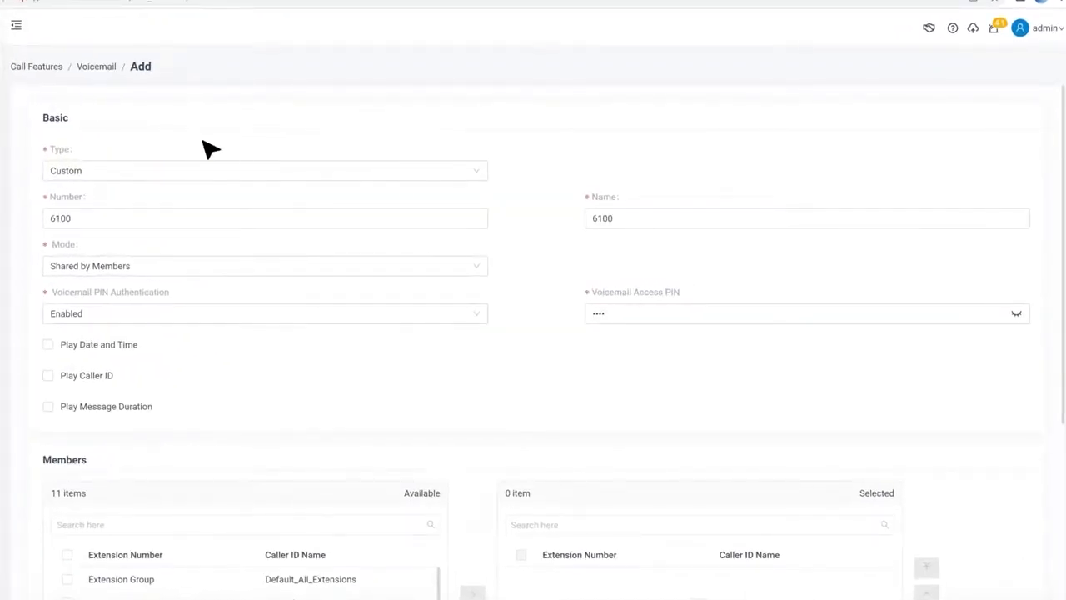
pyautogui.click(479, 172)
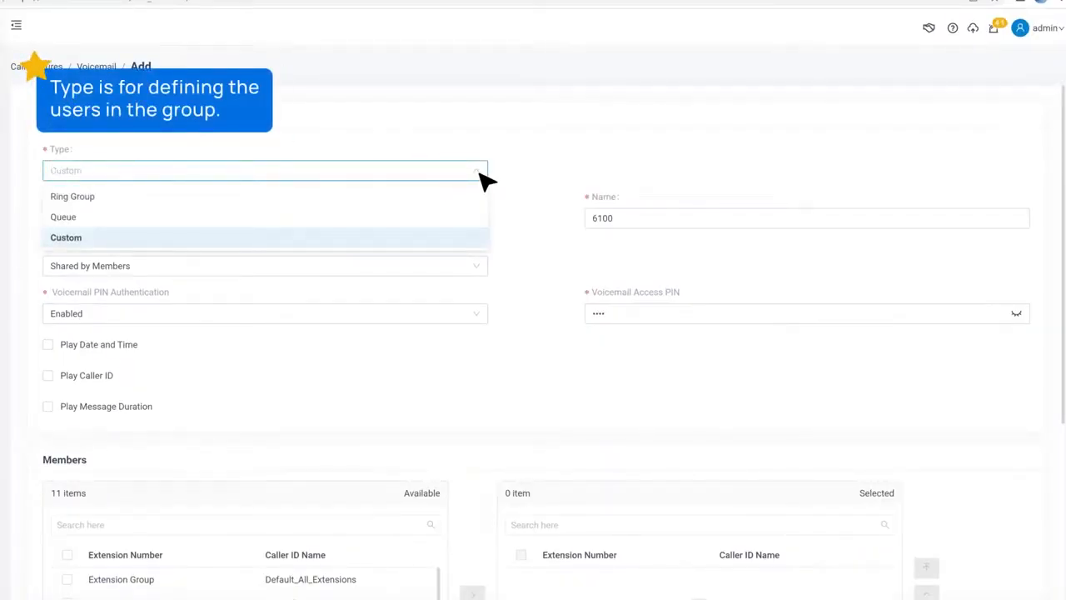
pyautogui.click(466, 219)
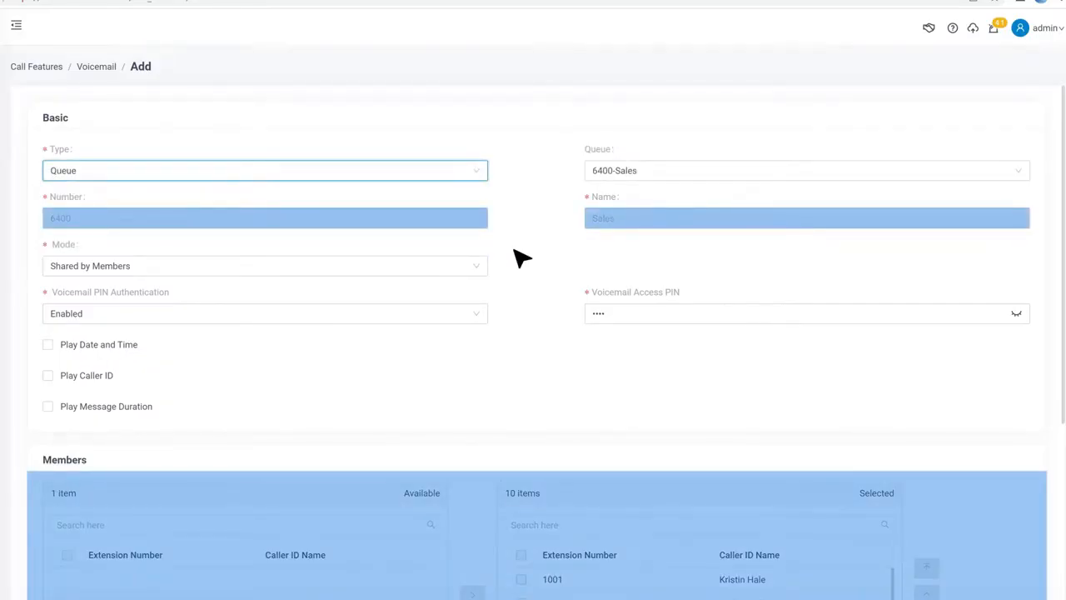
pyautogui.click(480, 171)
pyautogui.click(477, 241)
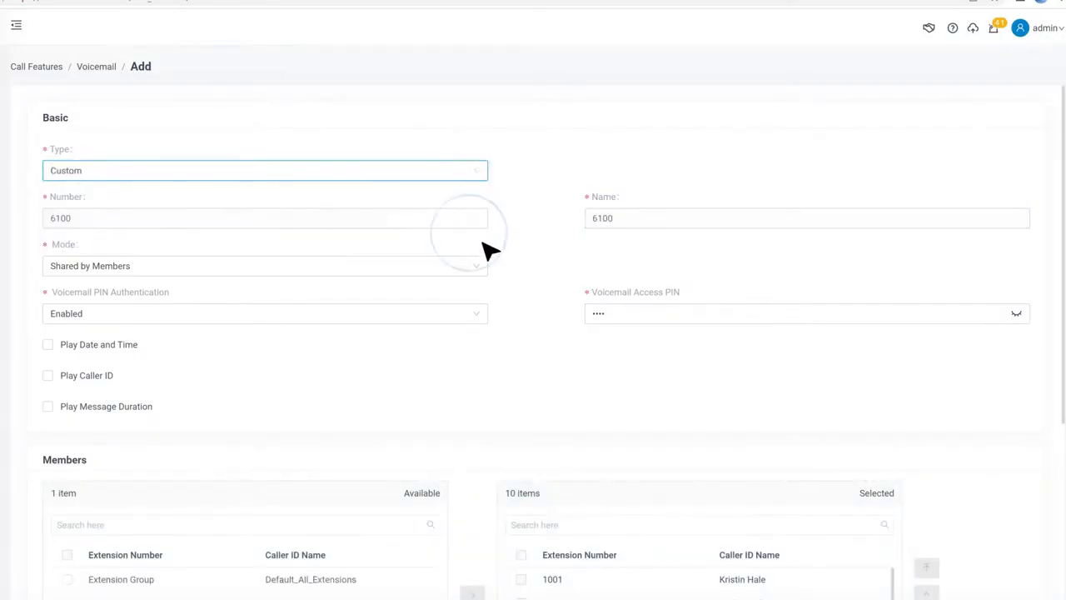
pyautogui.scroll(-2, 519, 305)
pyautogui.click(67, 395)
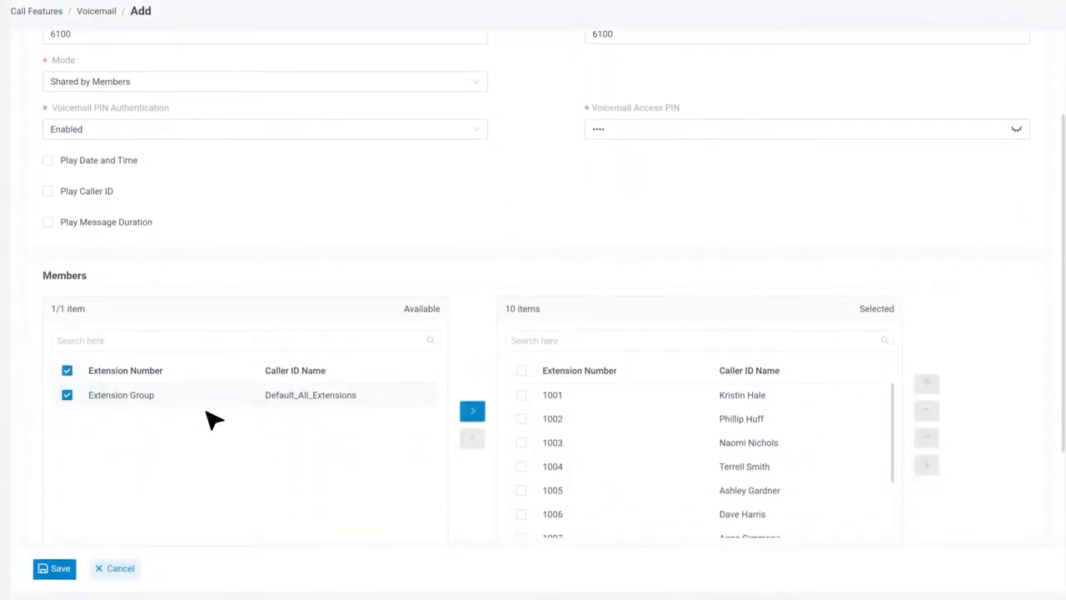
# Move Extension Group into the selected members and check the 6100 number and name
pyautogui.click(472, 411)
pyautogui.scroll(3, 537, 242)
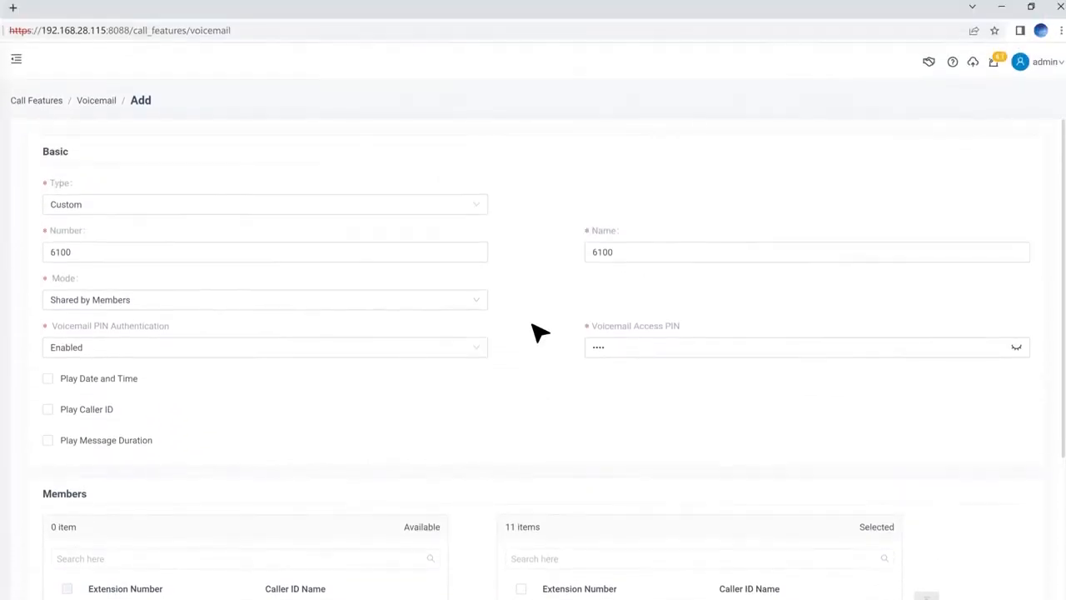
pyautogui.click(407, 252)
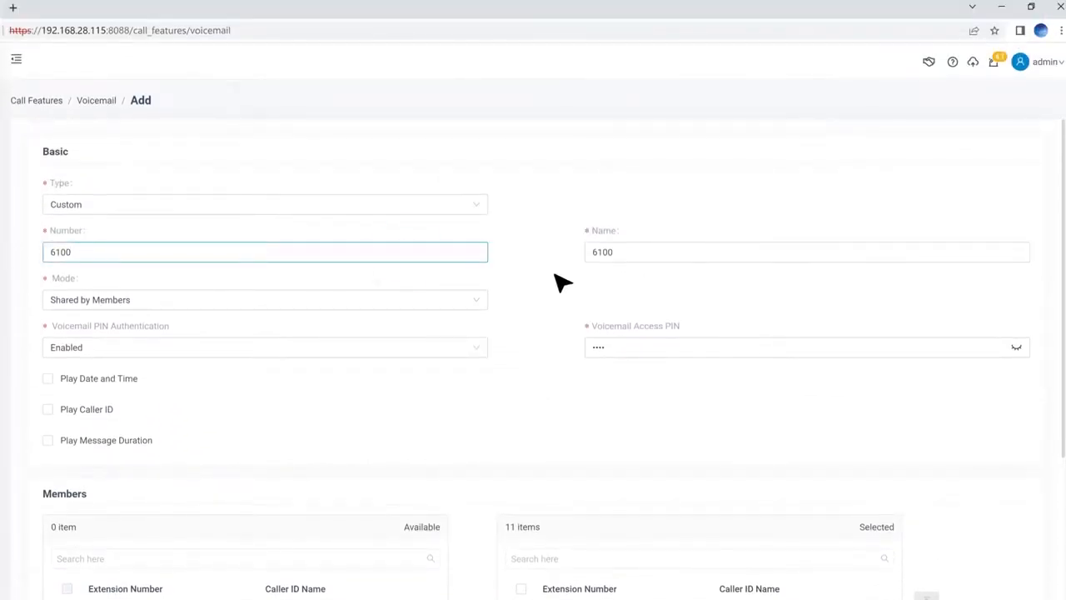
pyautogui.click(681, 251)
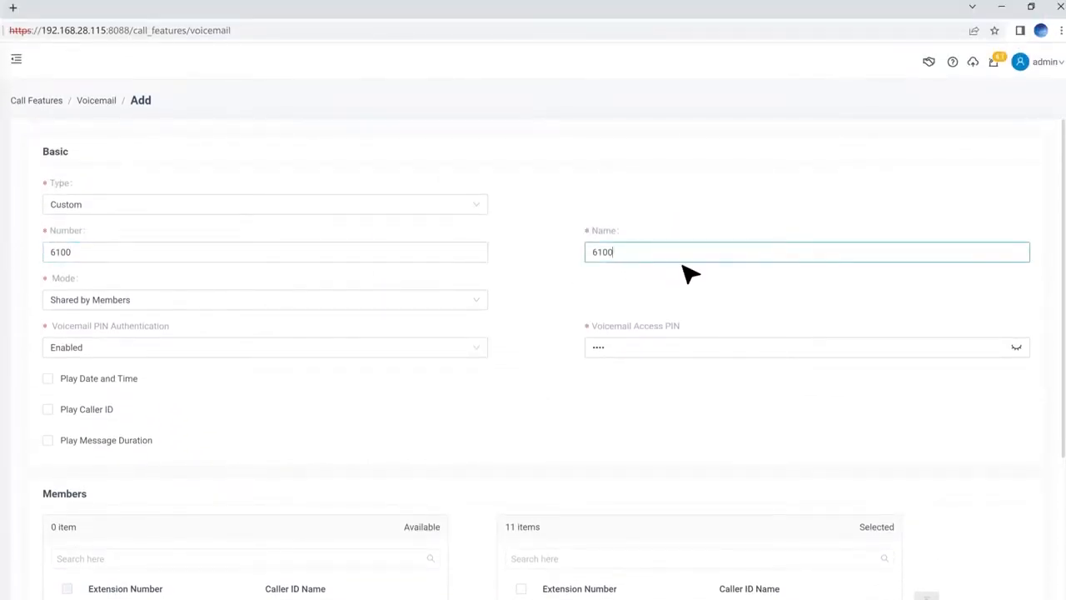
# Set the voicemail mode to Broadcast to Members
pyautogui.click(485, 304)
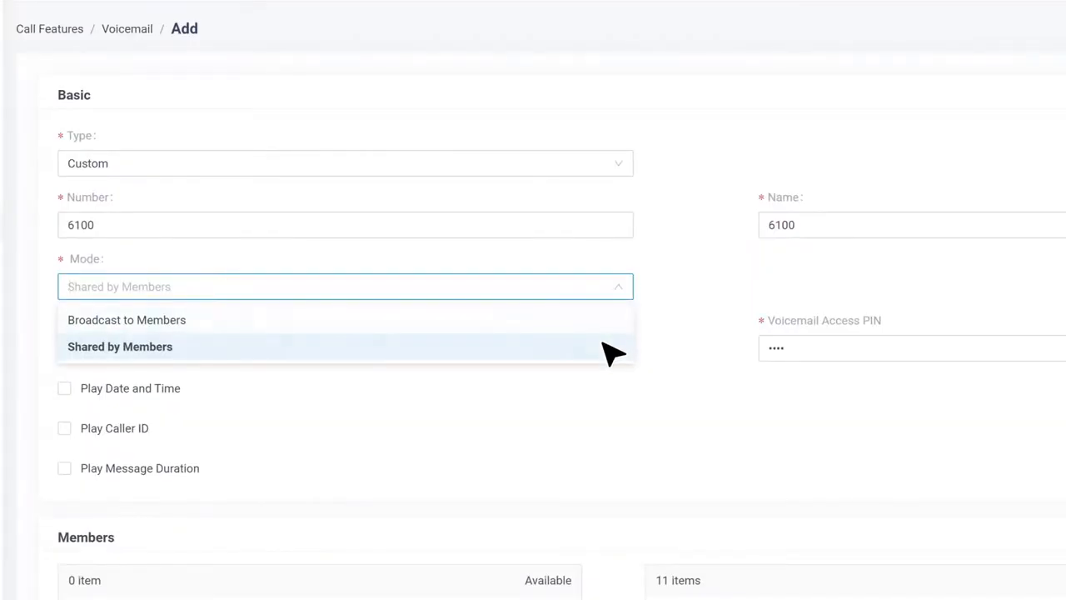
pyautogui.click(604, 347)
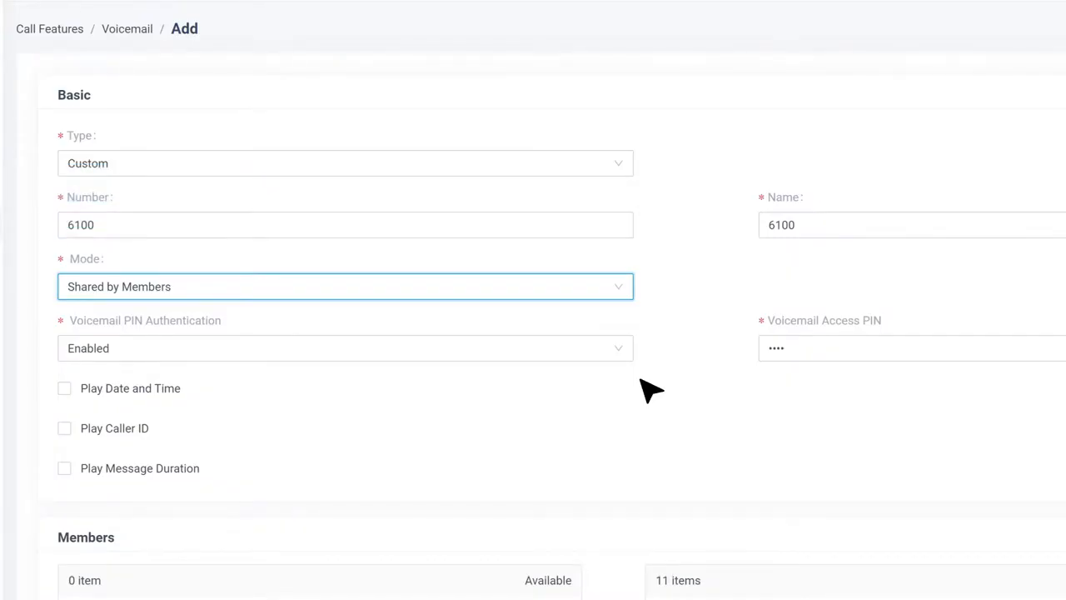
pyautogui.click(620, 285)
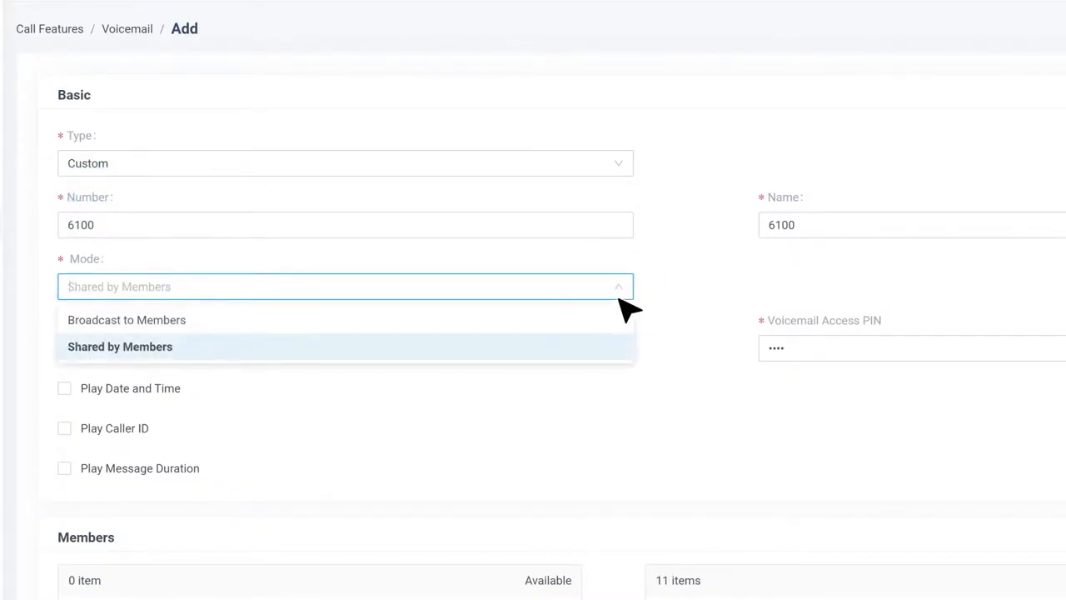
pyautogui.click(608, 325)
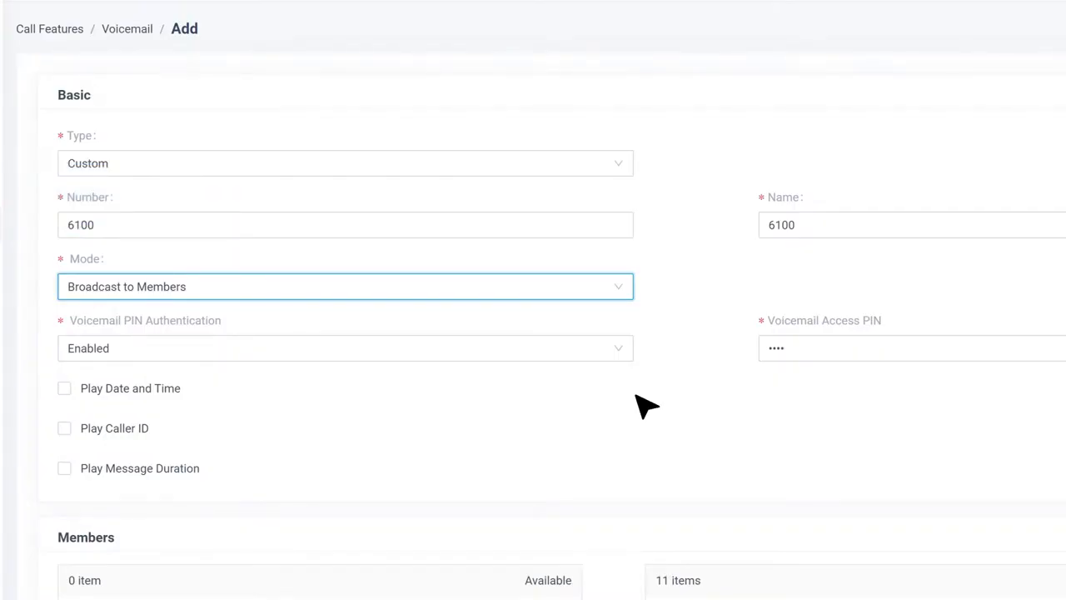
pyautogui.scroll(-1, 638, 391)
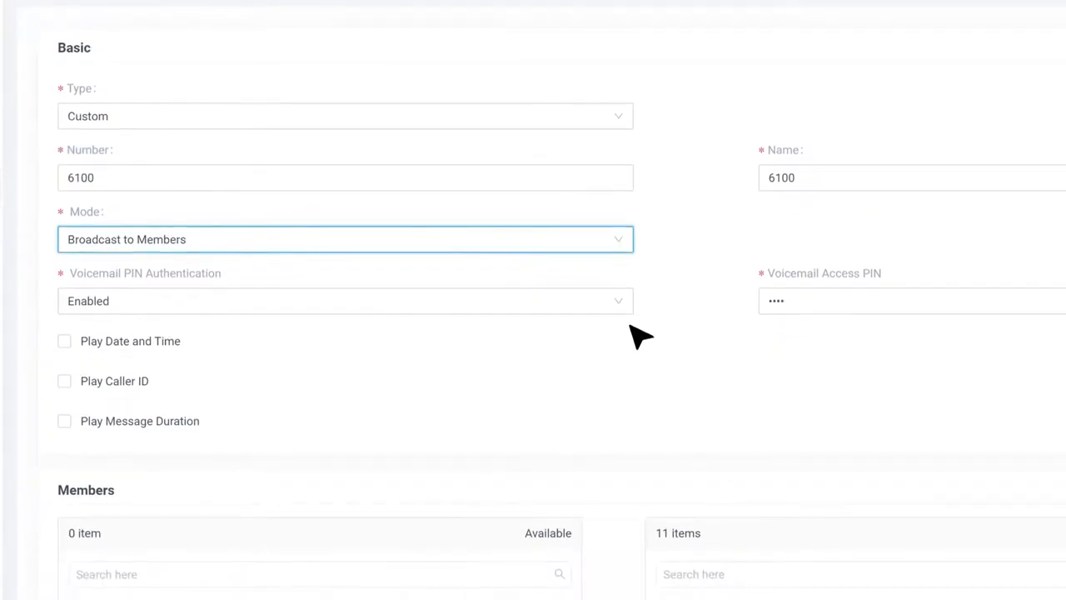
# Keep PIN authentication enabled, use the [Follow System] greeting, and save voicemail 6100
pyautogui.click(623, 303)
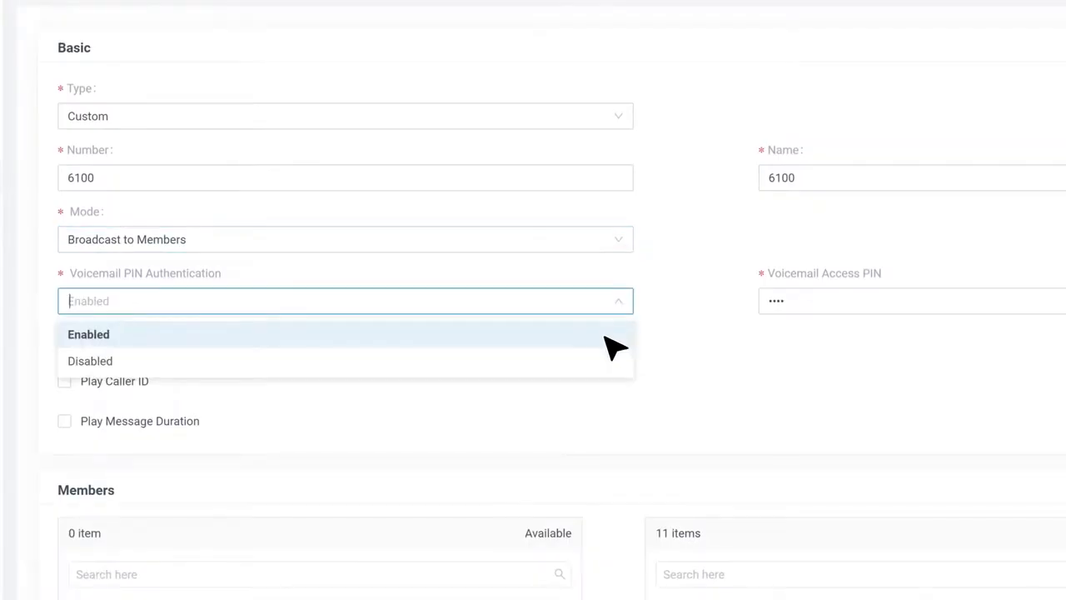
pyautogui.click(607, 339)
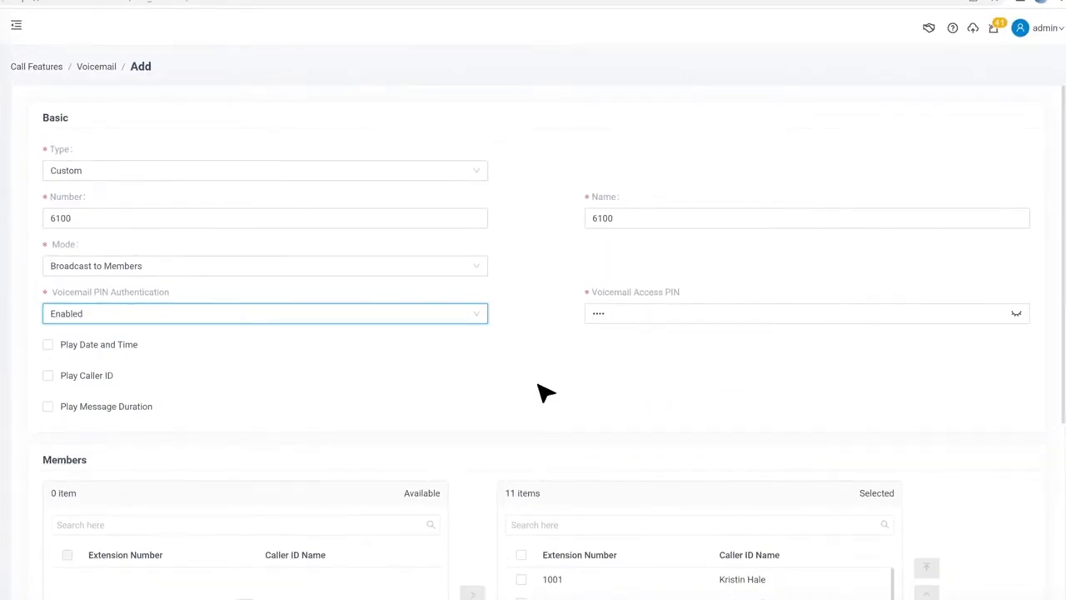
pyautogui.scroll(-5, 546, 391)
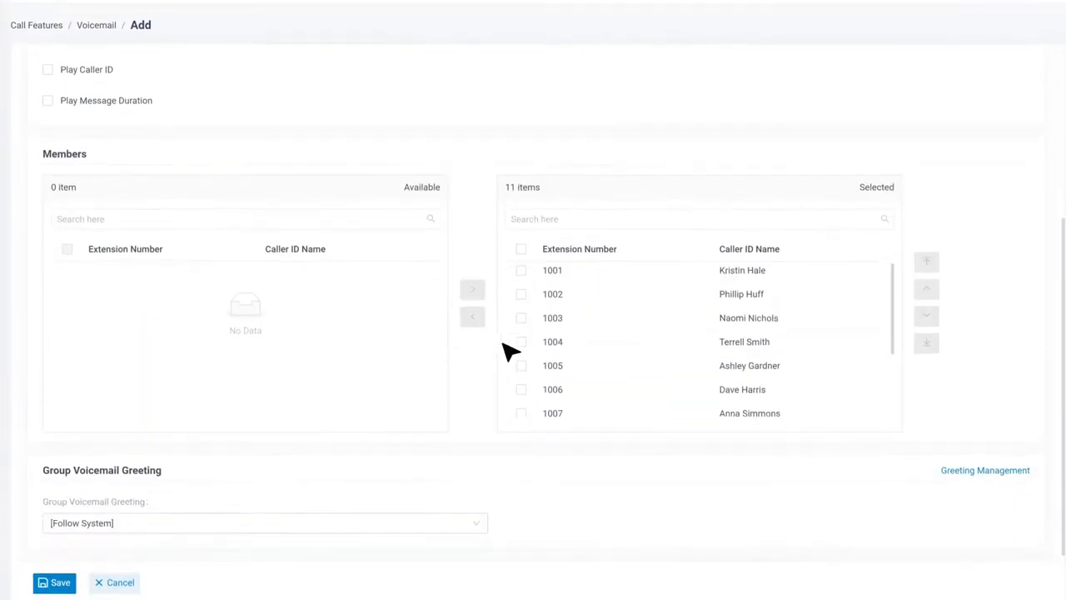
pyautogui.click(481, 508)
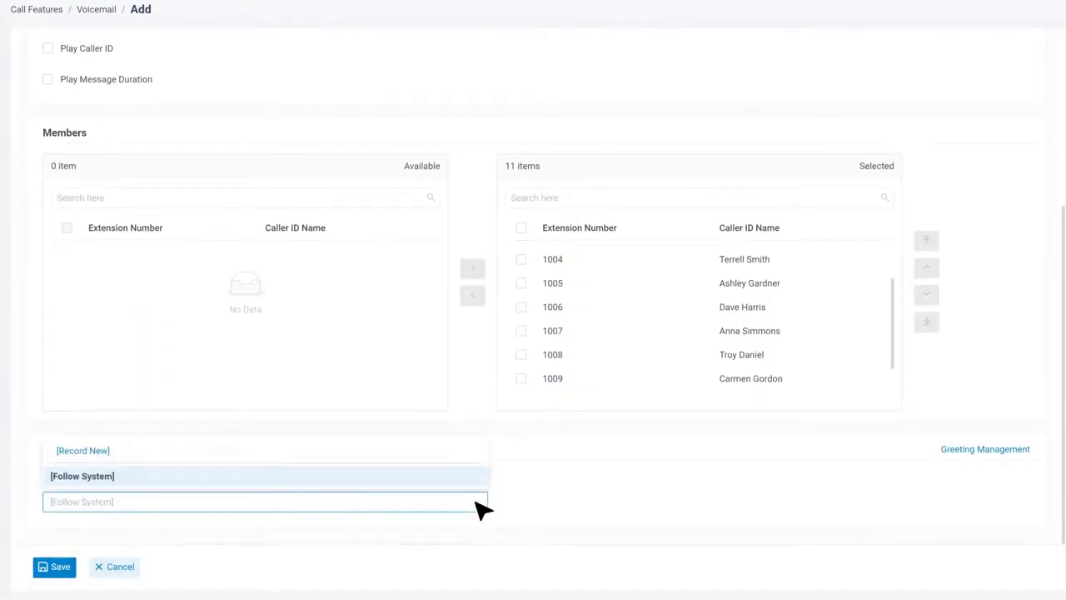
pyautogui.click(409, 481)
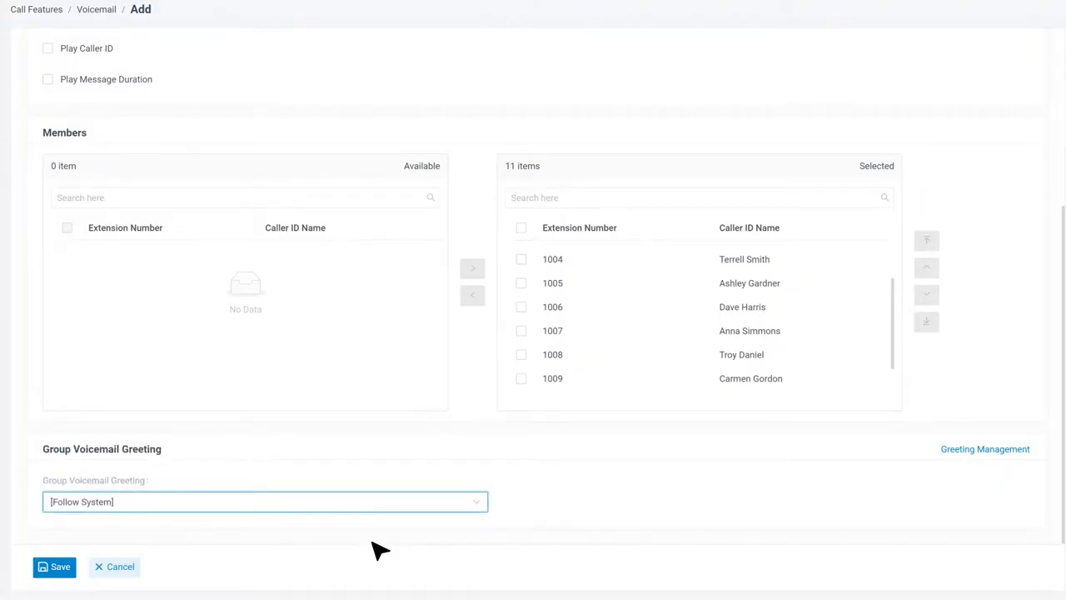
pyautogui.click(40, 567)
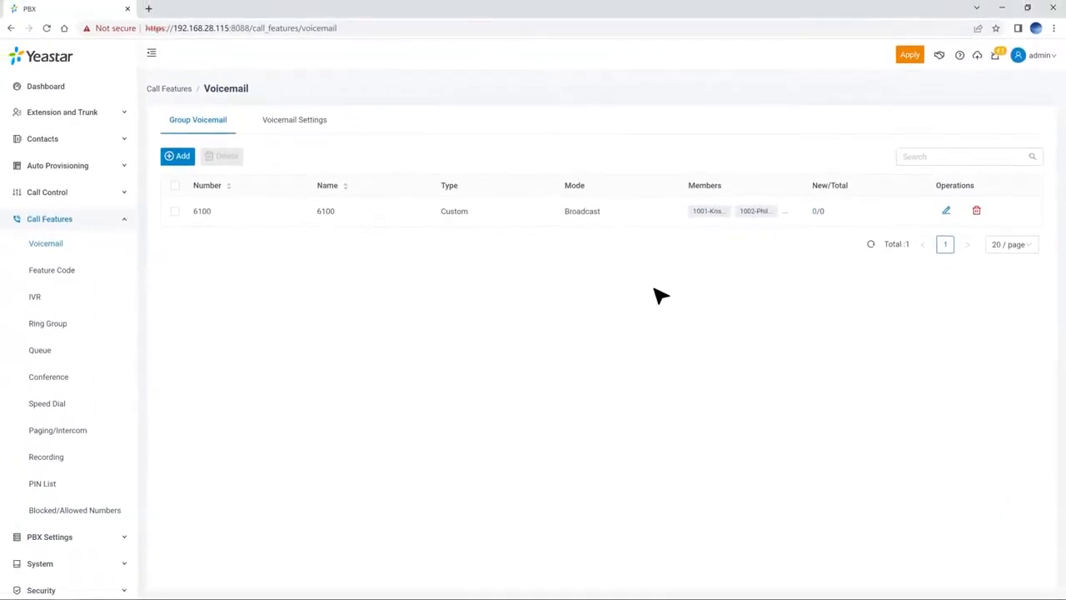
# Apply the pending changes, then let voicemail callers press 0 to break out to an IVR
pyautogui.click(908, 56)
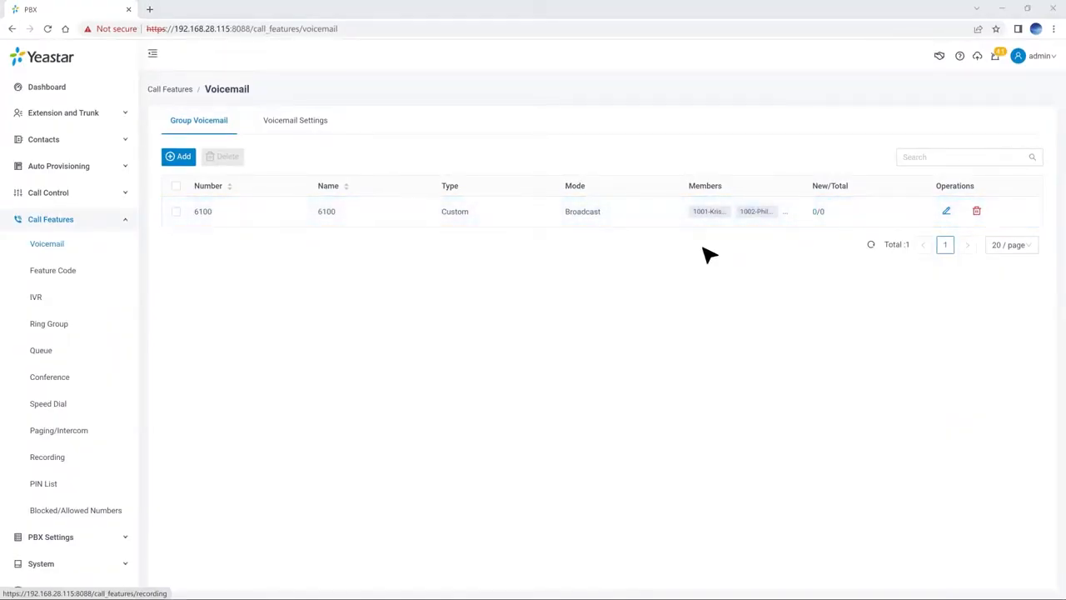
pyautogui.click(325, 122)
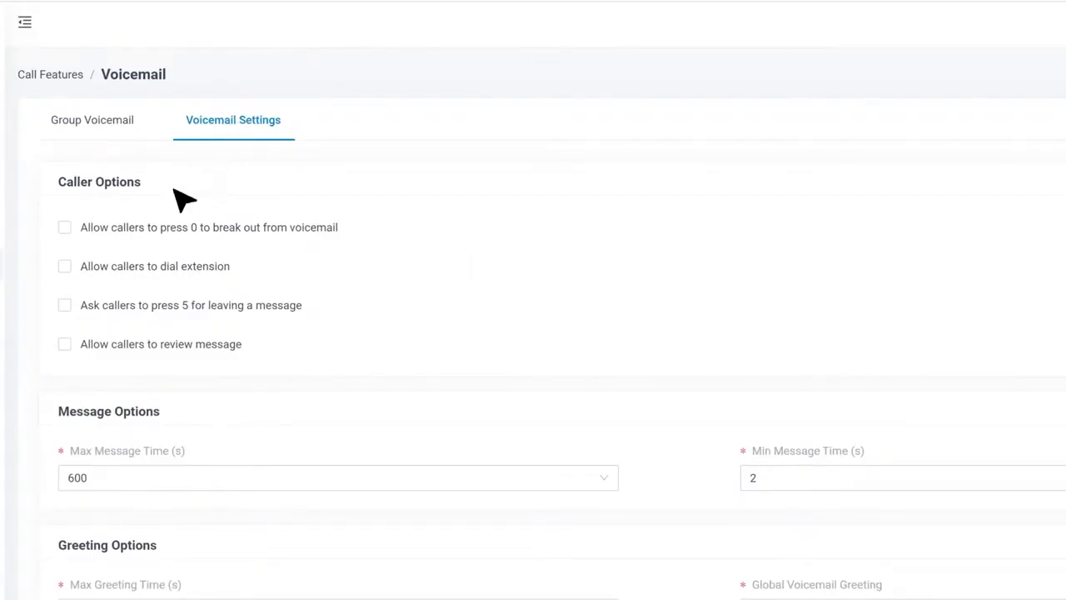
pyautogui.moveTo(140, 236)
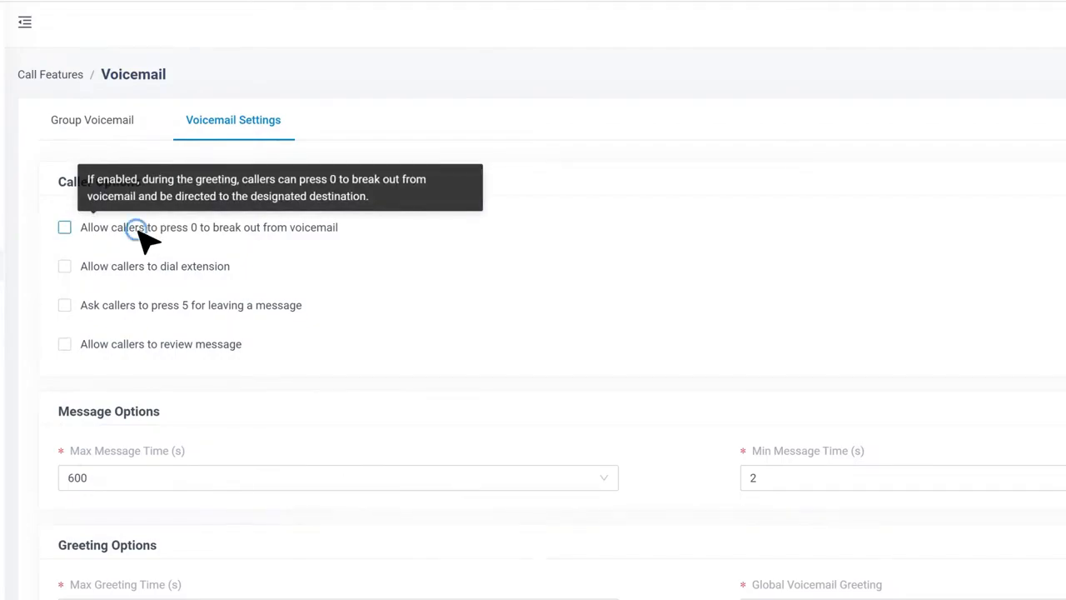
pyautogui.click(136, 229)
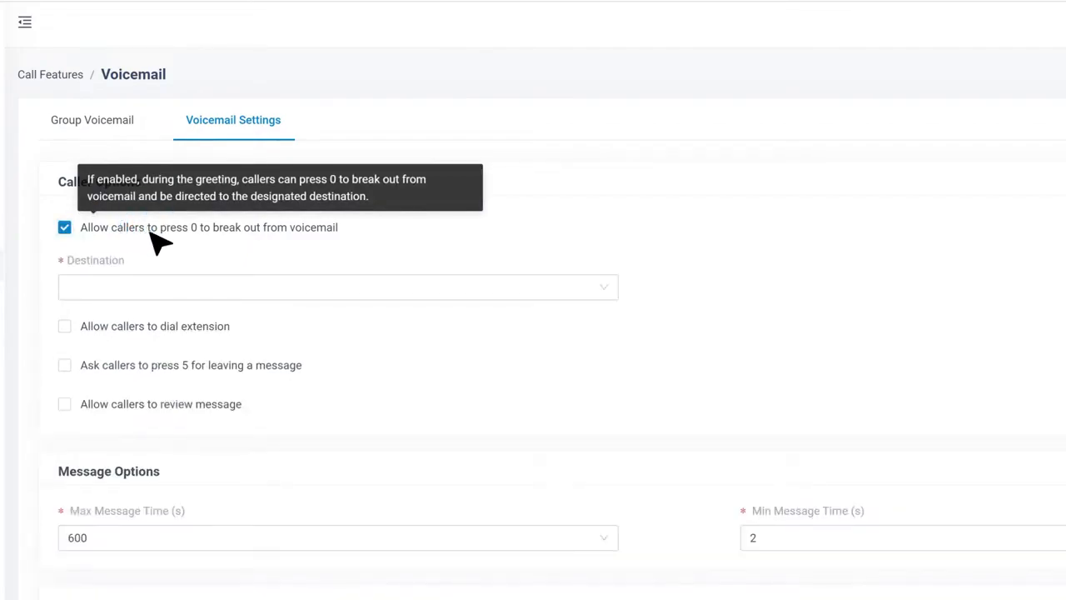
pyautogui.click(605, 294)
pyautogui.click(370, 315)
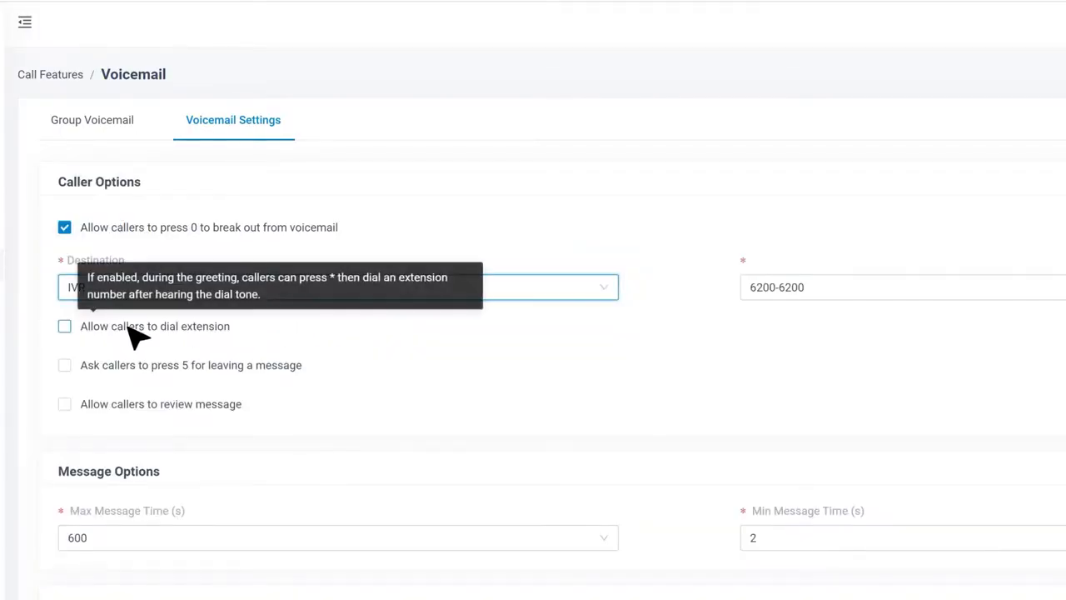
# Allow callers to dial extensions 1000 and 1001 from voicemail
pyautogui.click(80, 327)
pyautogui.click(88, 499)
pyautogui.click(88, 530)
pyautogui.click(599, 332)
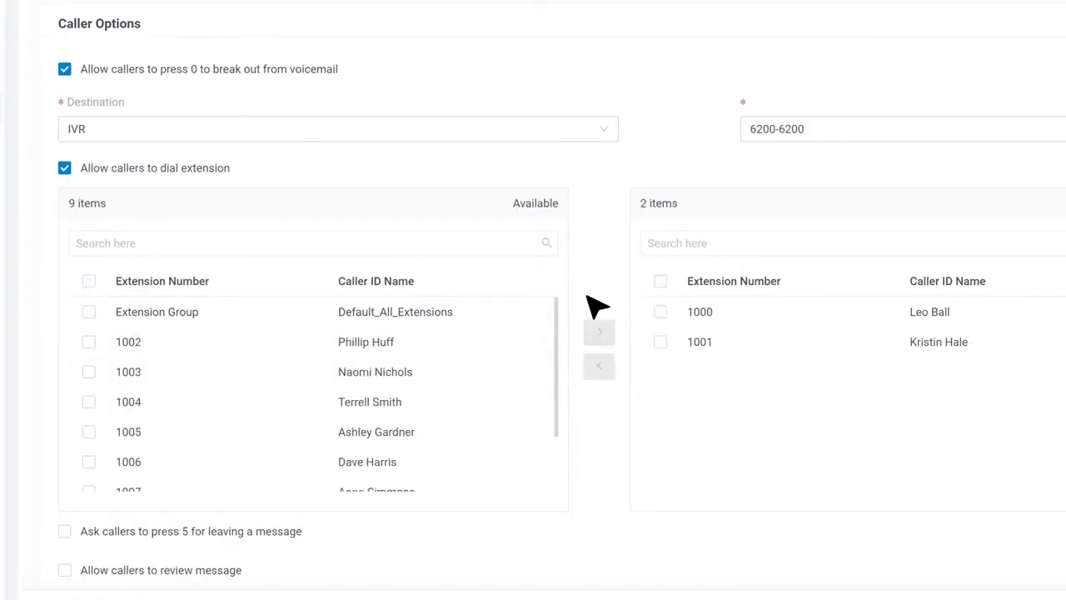
pyautogui.scroll(-3, 593, 300)
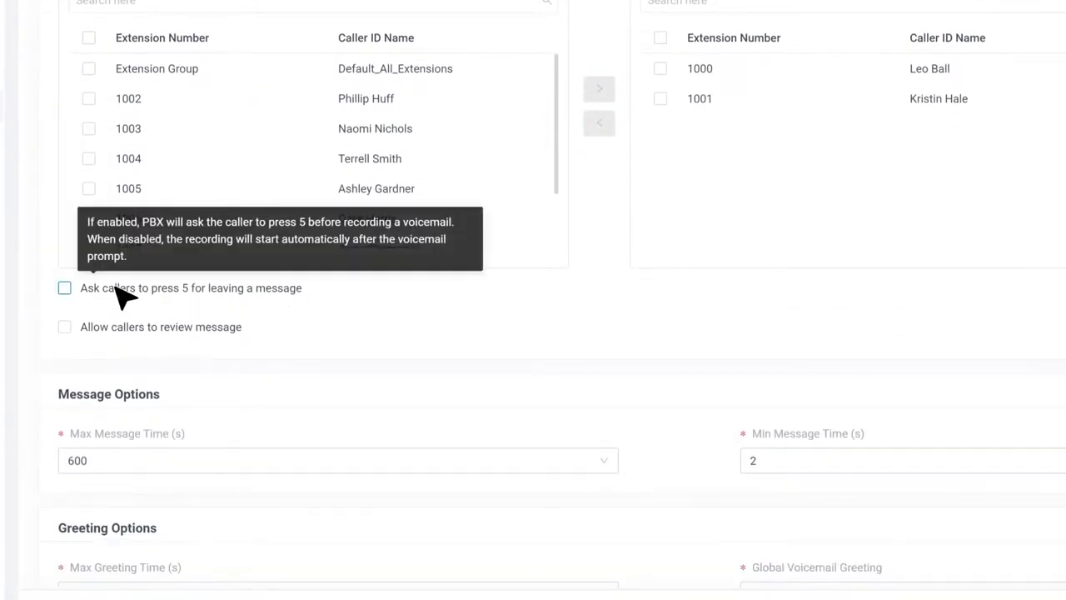
# Require callers to press 5 before recording and let them review their message
pyautogui.click(115, 285)
pyautogui.moveTo(86, 327)
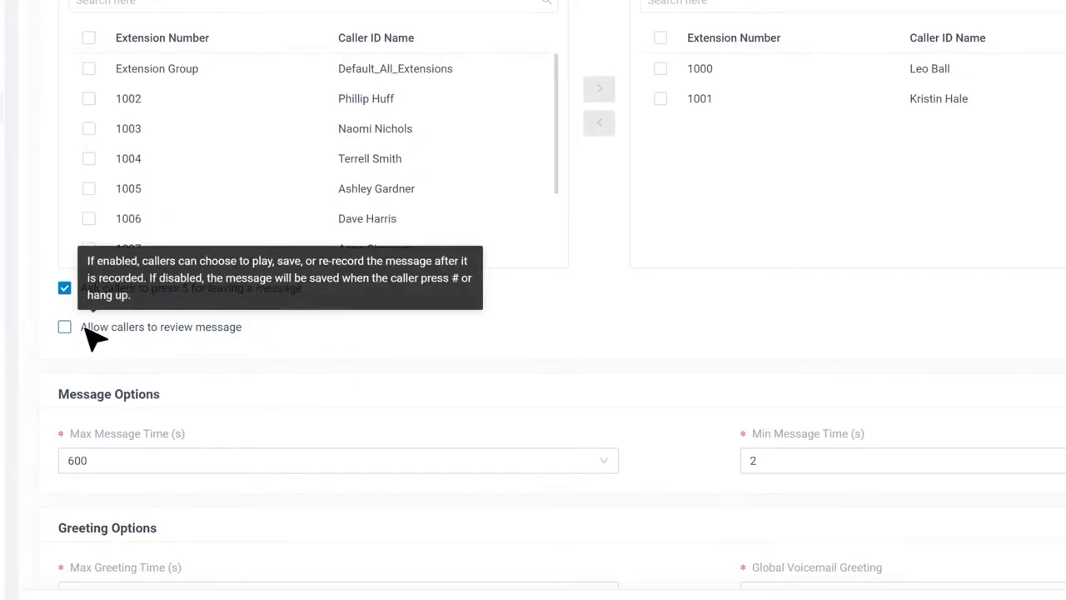
pyautogui.click(87, 327)
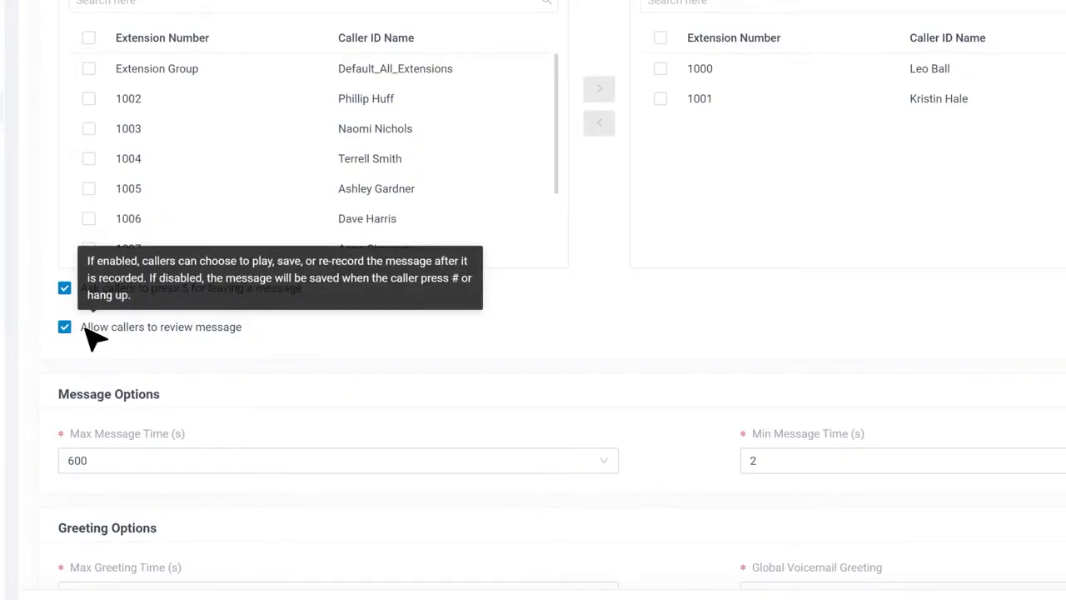
# Set max message time to 300 s and max greeting time to 90 s, keeping the [Default] global greeting
pyautogui.scroll(-2, 703, 297)
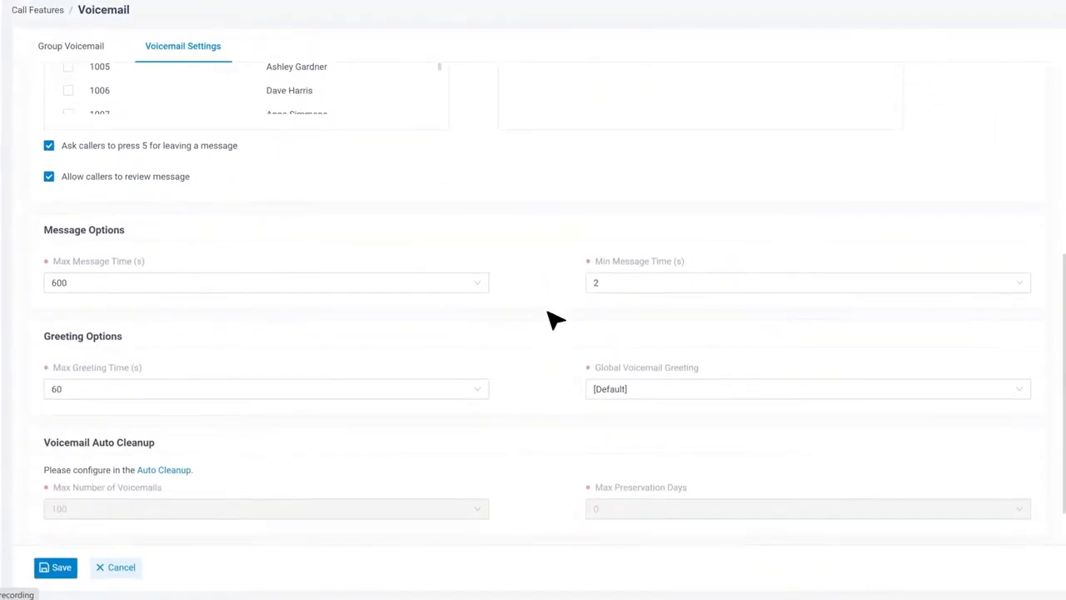
pyautogui.scroll(-1, 549, 314)
pyautogui.click(483, 255)
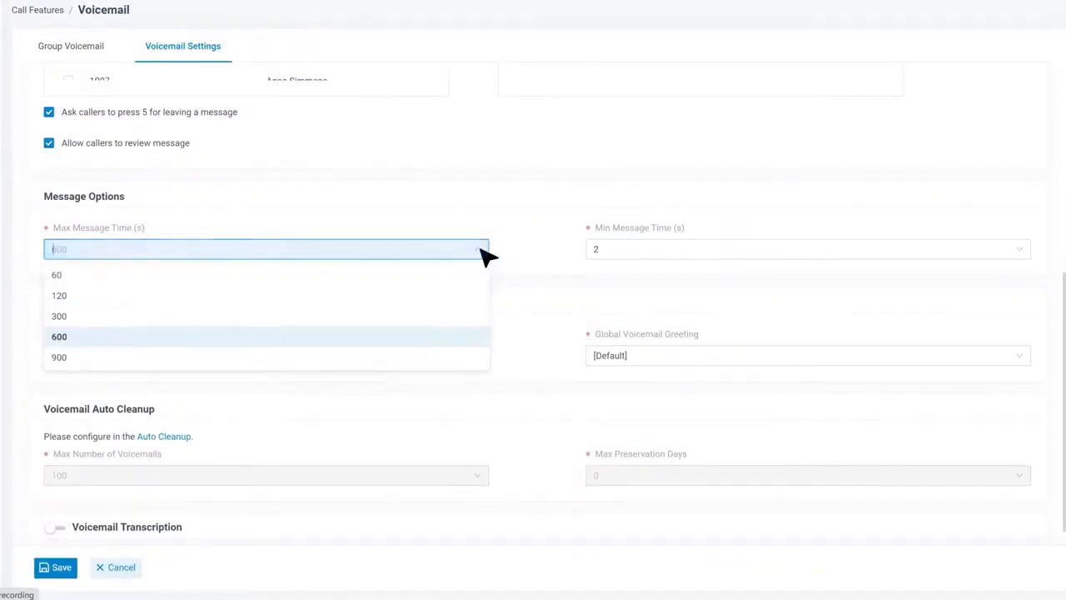
pyautogui.click(425, 317)
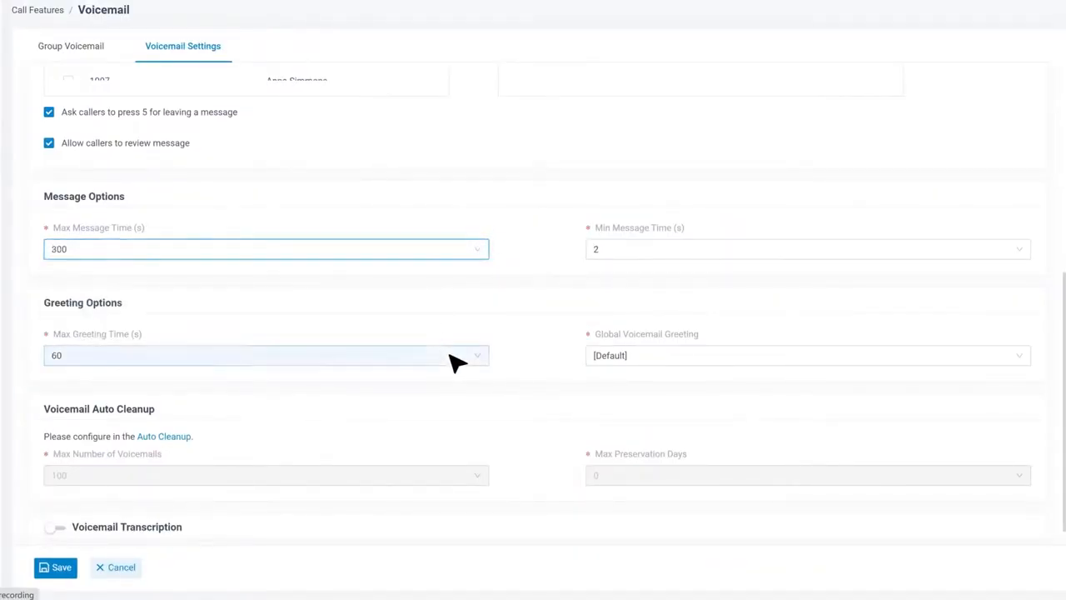
pyautogui.click(471, 356)
pyautogui.click(442, 422)
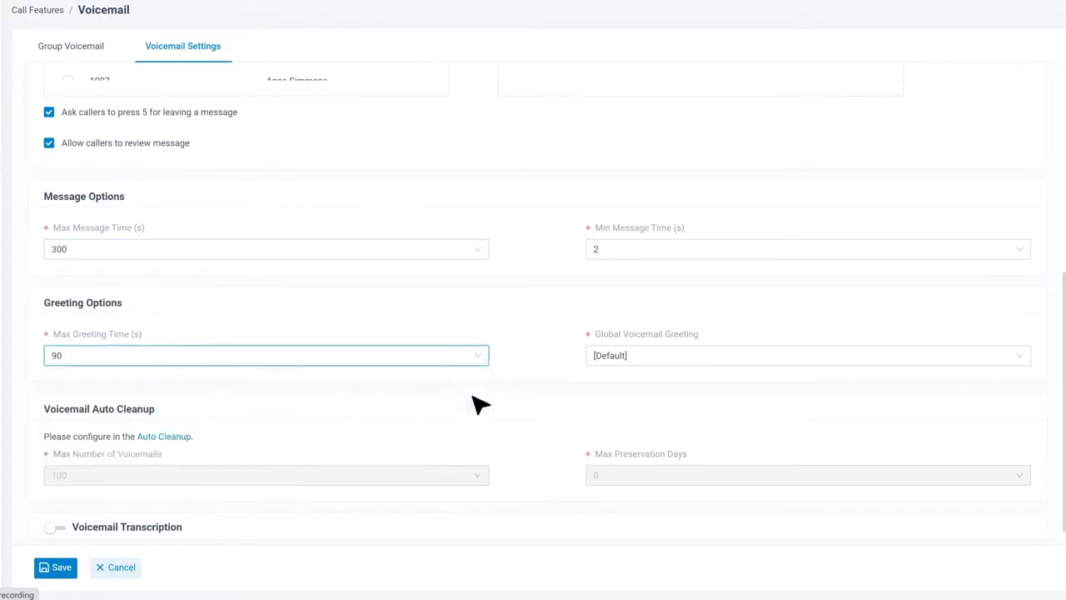
pyautogui.click(508, 371)
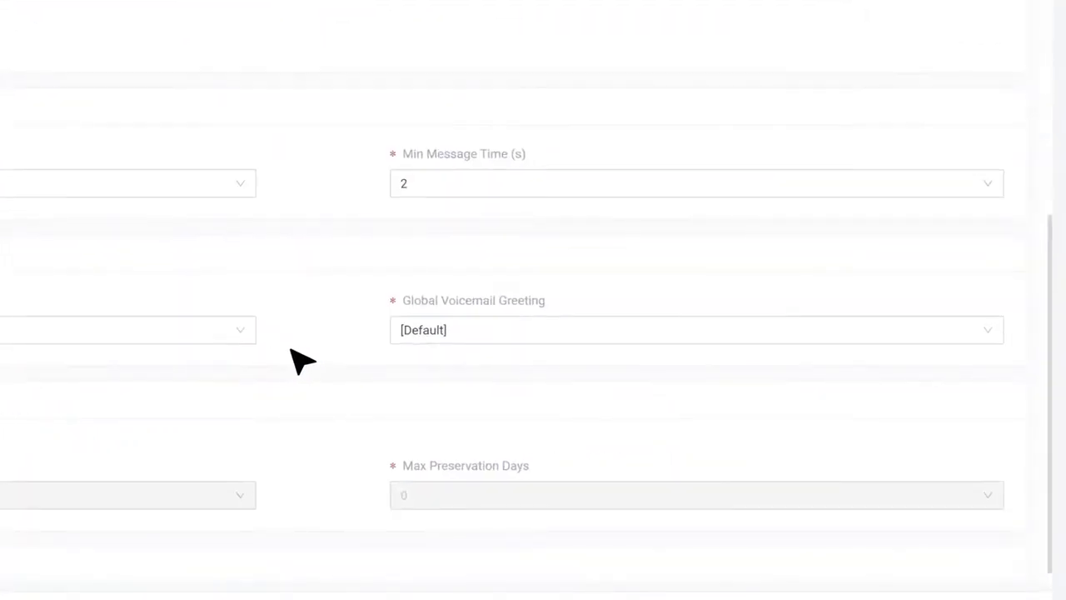
pyautogui.click(999, 333)
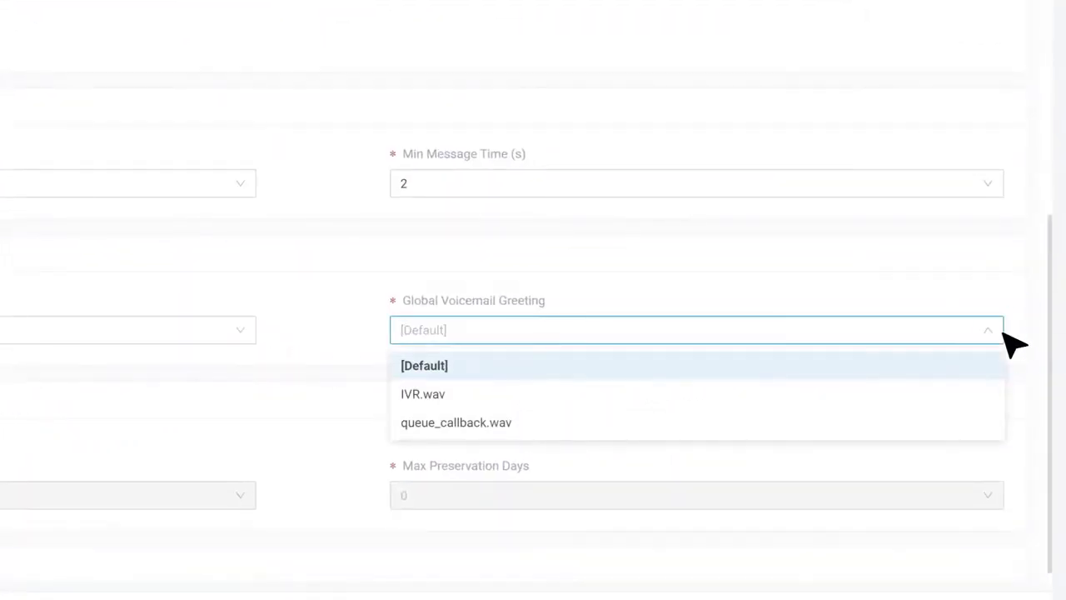
pyautogui.click(870, 381)
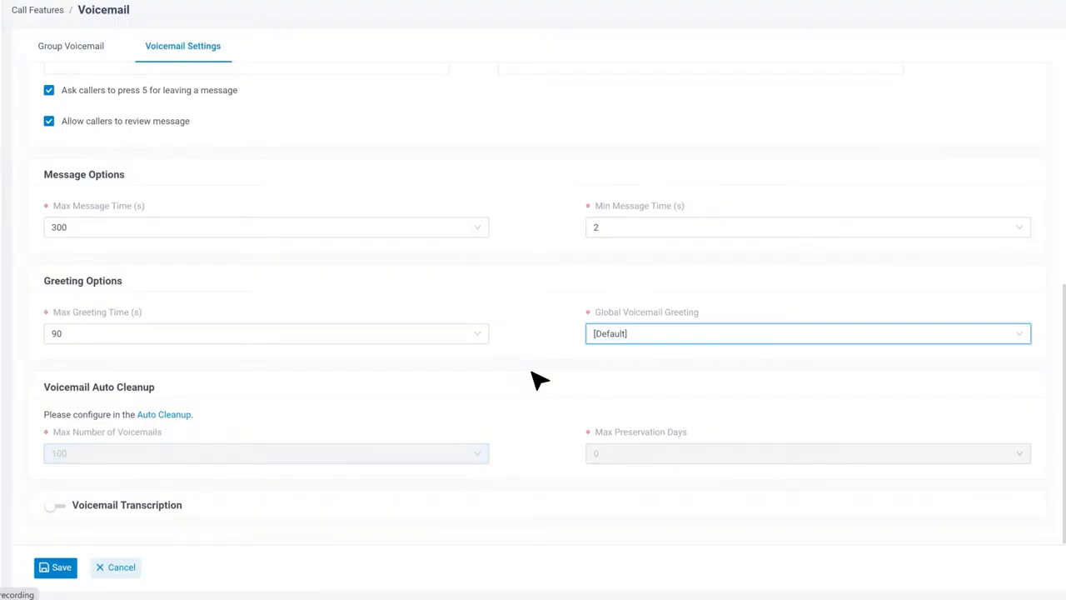
# Review the Auto Cleanup options without changes, then save and apply the voicemail settings
pyautogui.click(170, 414)
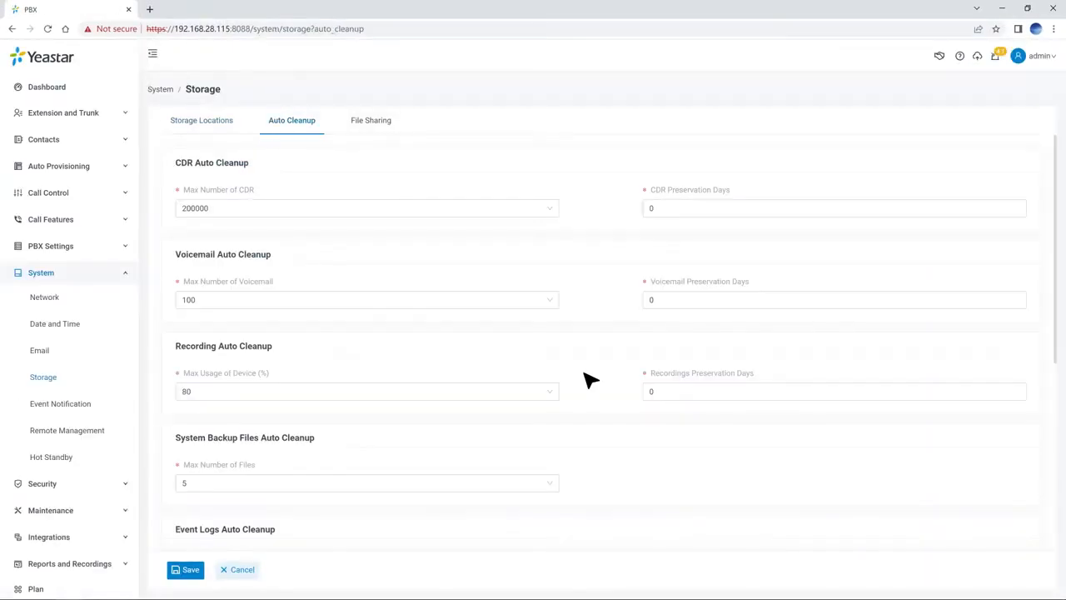
pyautogui.click(550, 300)
pyautogui.click(242, 569)
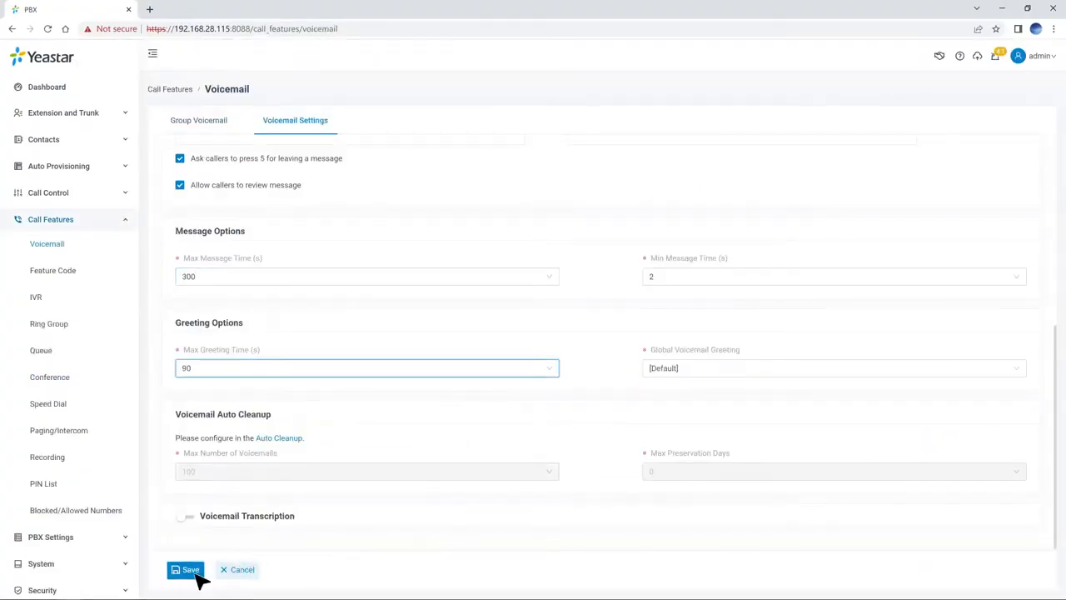
pyautogui.click(185, 569)
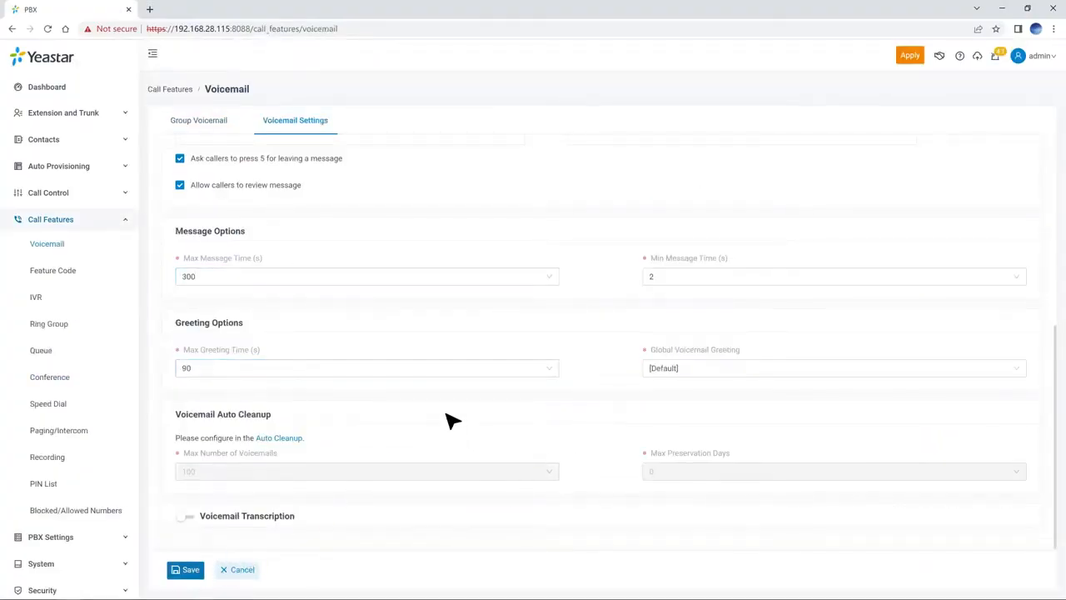
pyautogui.click(910, 58)
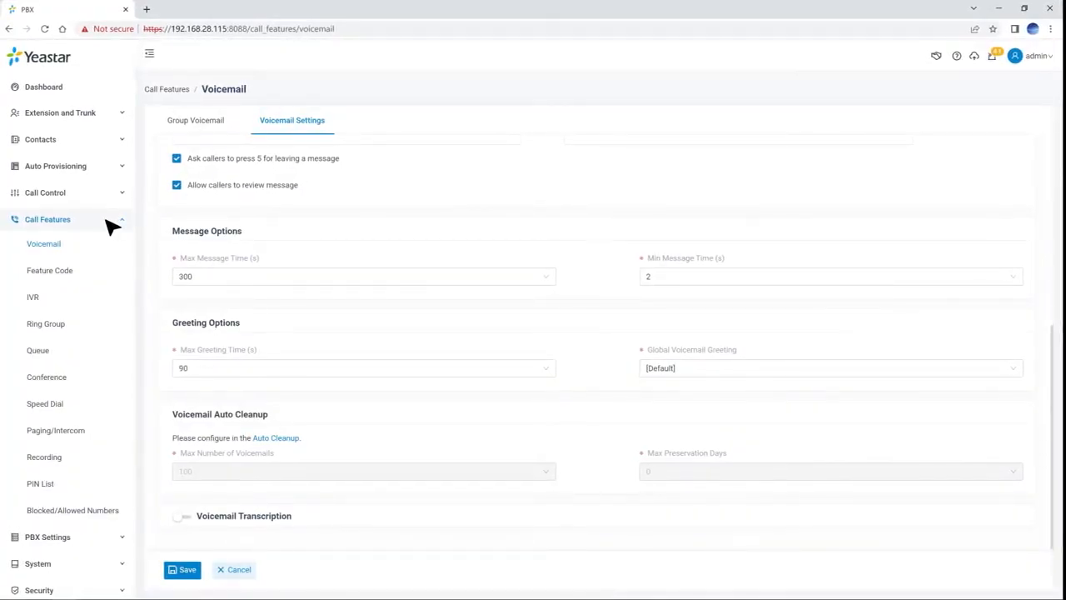
# Start a new conference with number and name 6500 and enter its passwords
pyautogui.click(72, 379)
pyautogui.click(188, 131)
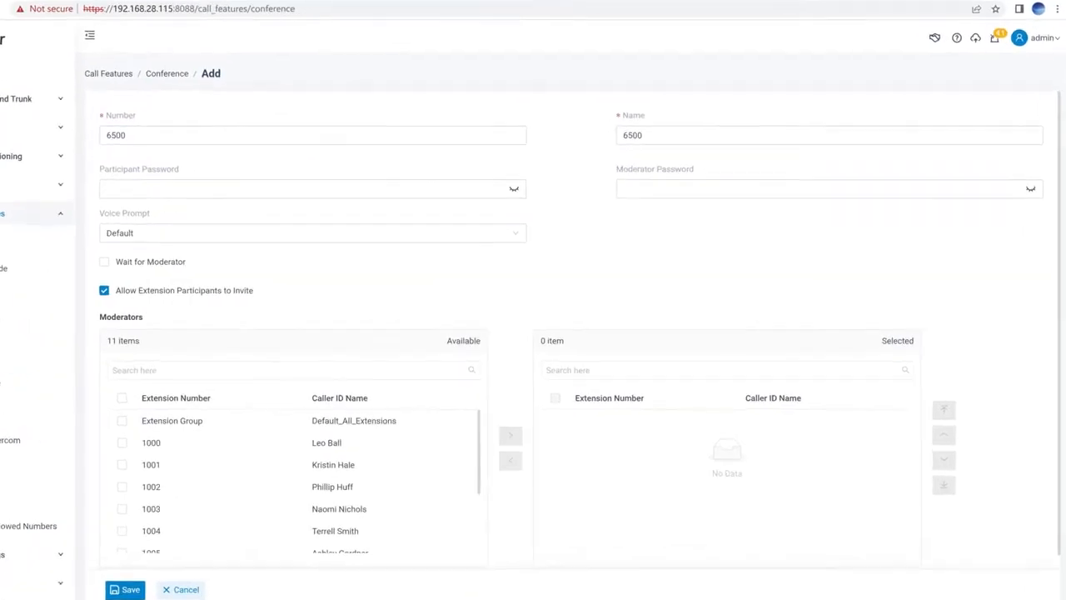
pyautogui.click(376, 133)
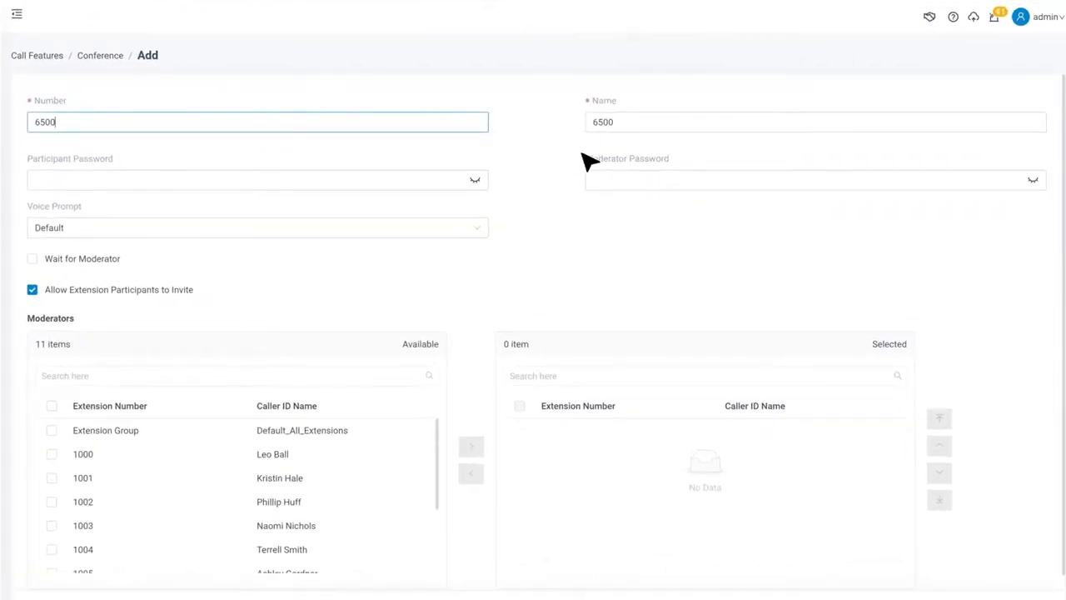
pyautogui.click(647, 122)
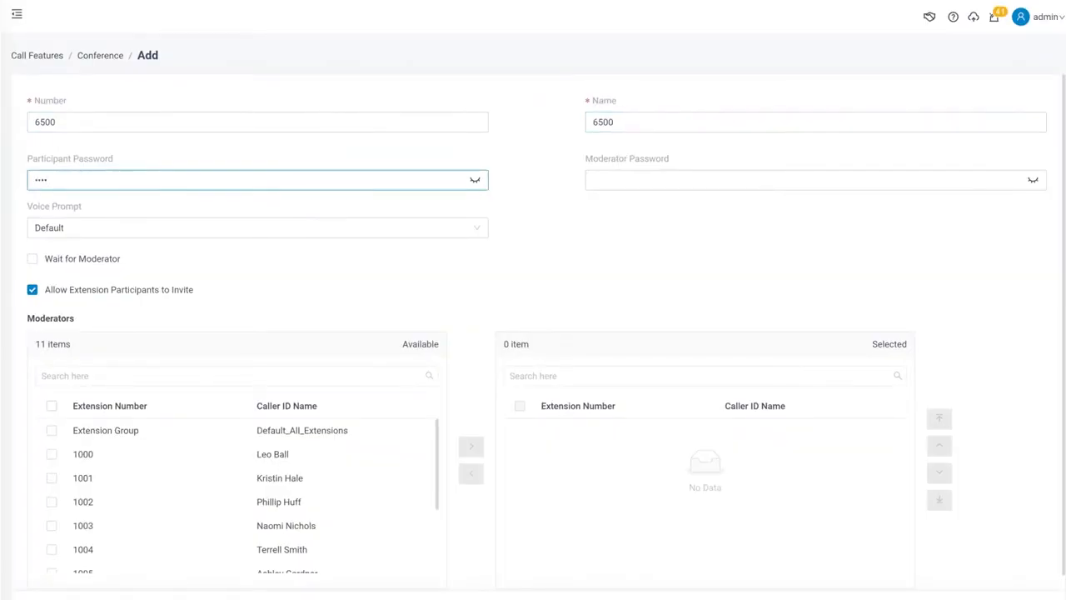
pyautogui.click(708, 179)
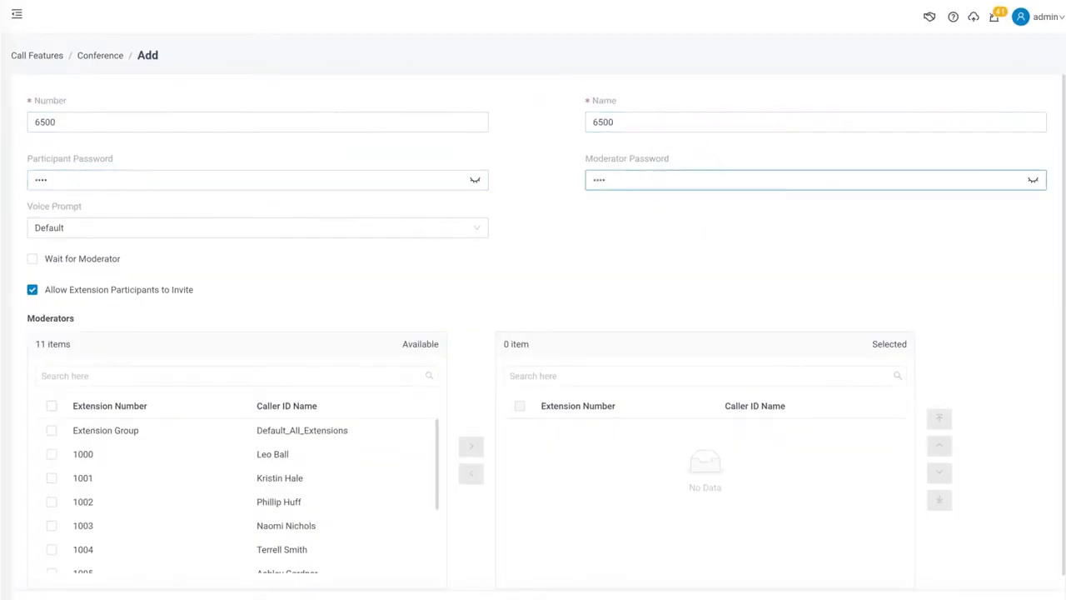
# Choose the Extension Number voice prompt and turn on Wait for Moderator
pyautogui.click(481, 233)
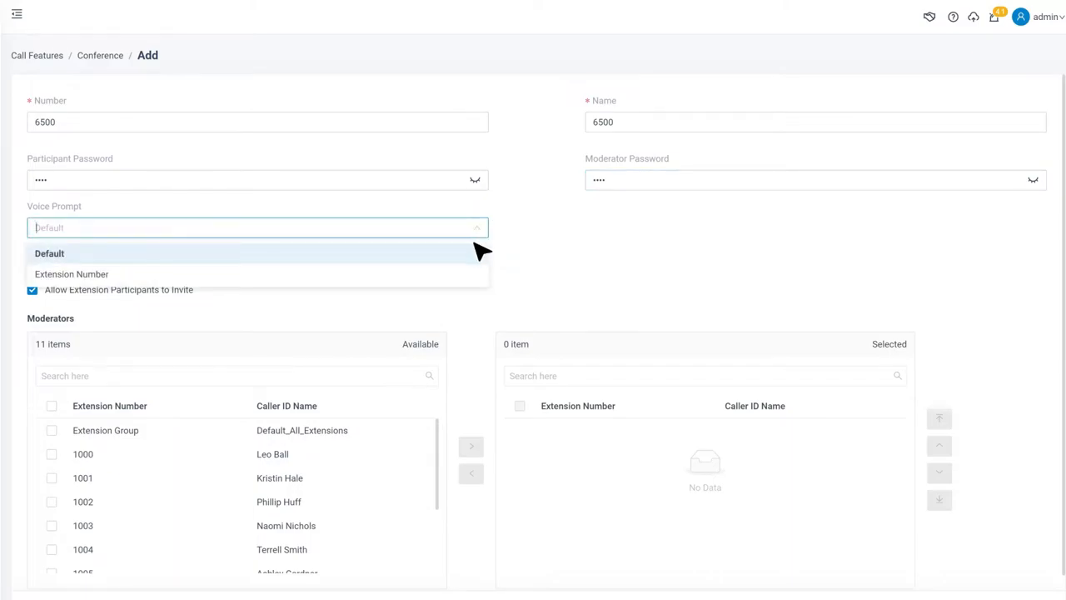
pyautogui.click(470, 275)
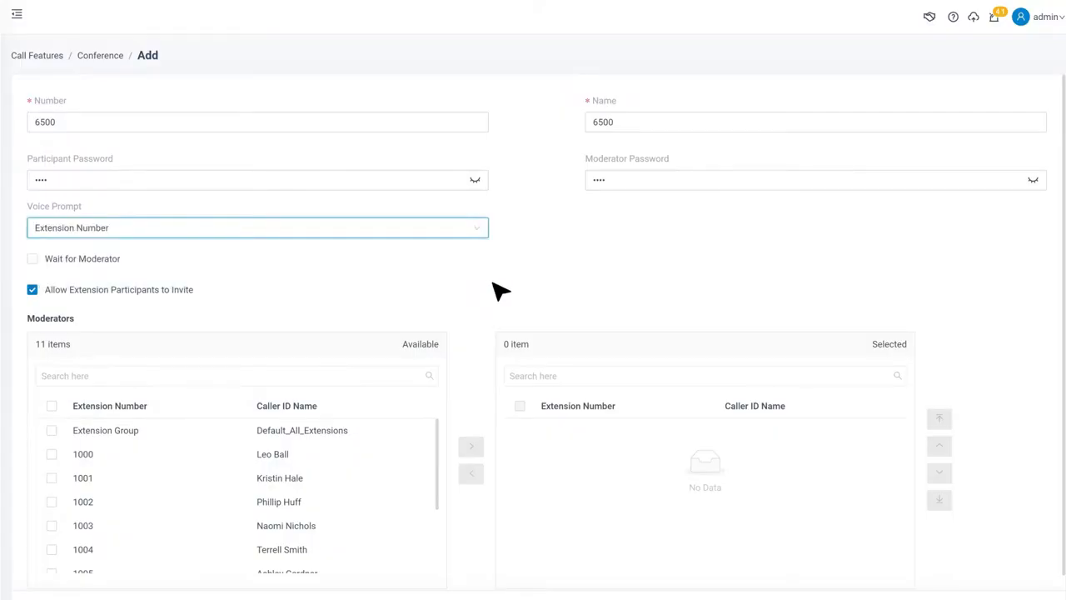
pyautogui.moveTo(54, 260)
pyautogui.click(55, 260)
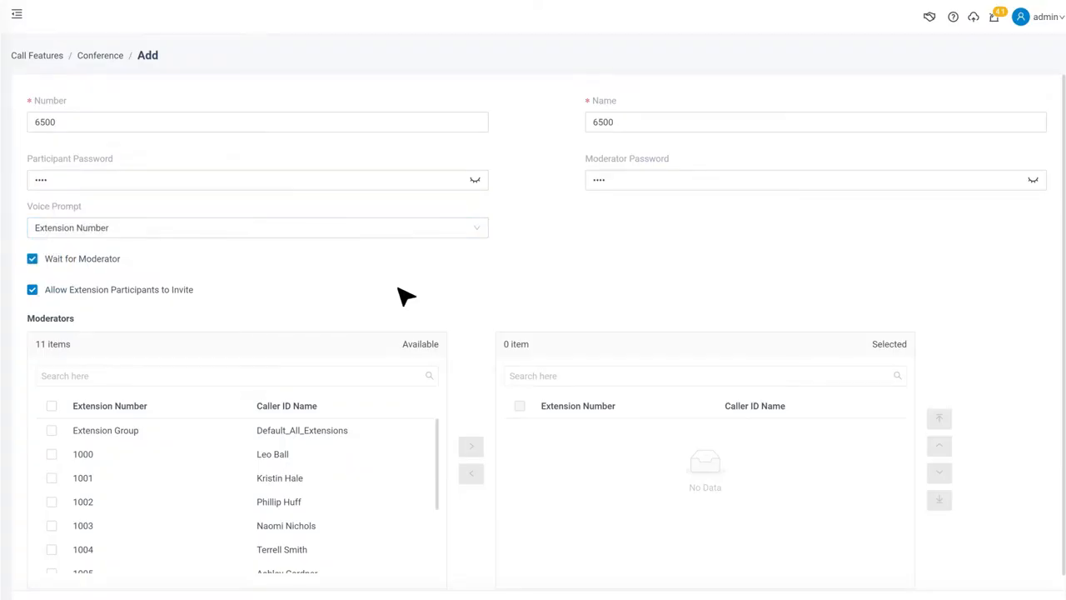
pyautogui.moveTo(102, 294)
# Add extension 1000 and Extension Group as moderators, save conference 6500, and go to Speed Dial
pyautogui.scroll(-1, 233, 308)
pyautogui.click(51, 439)
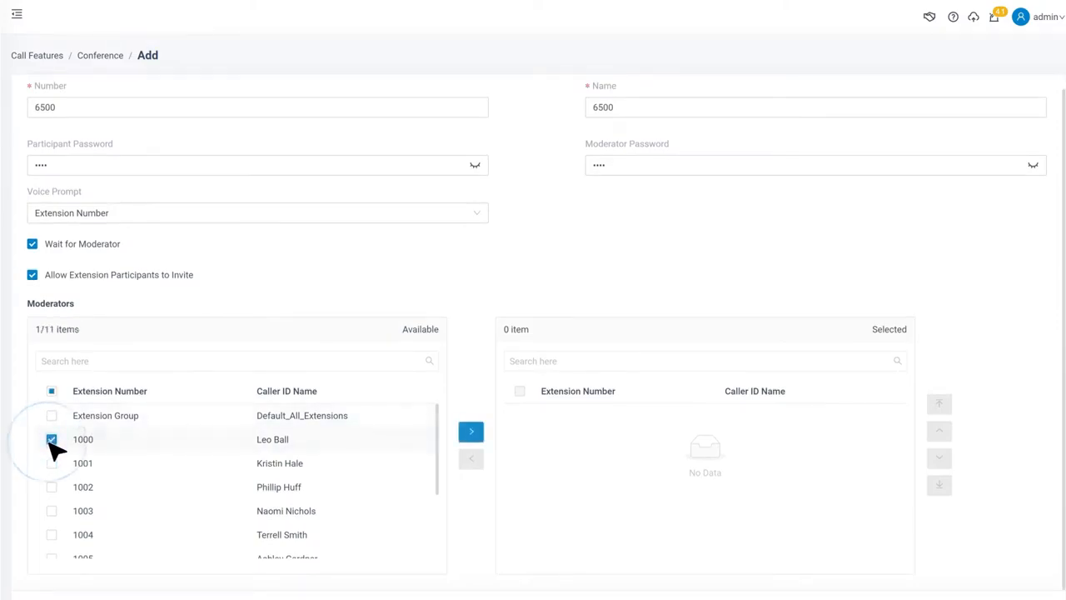
pyautogui.click(51, 415)
pyautogui.click(471, 431)
pyautogui.click(107, 594)
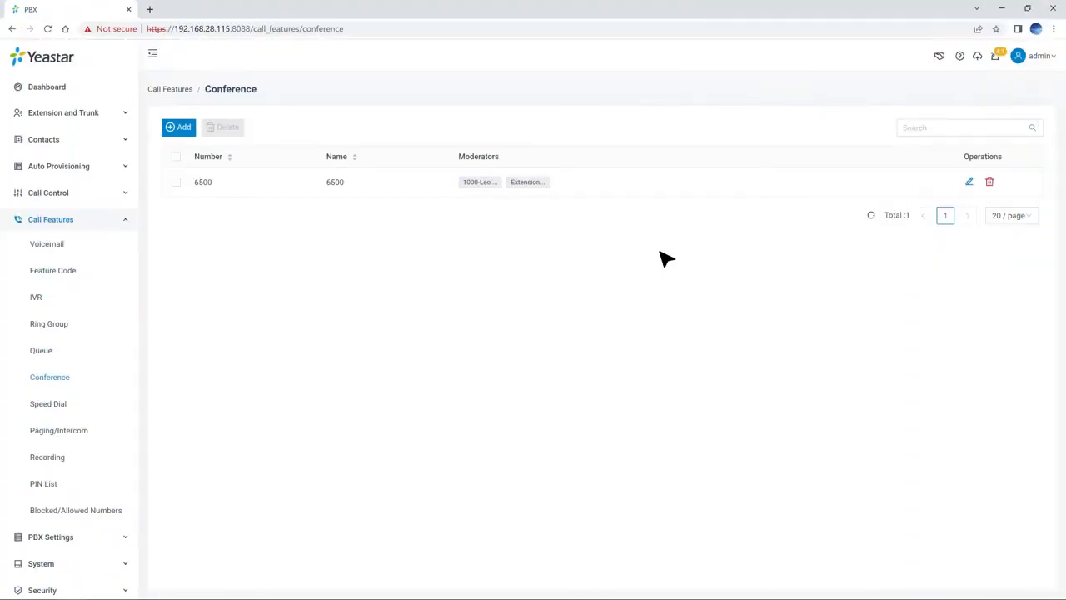
pyautogui.click(73, 406)
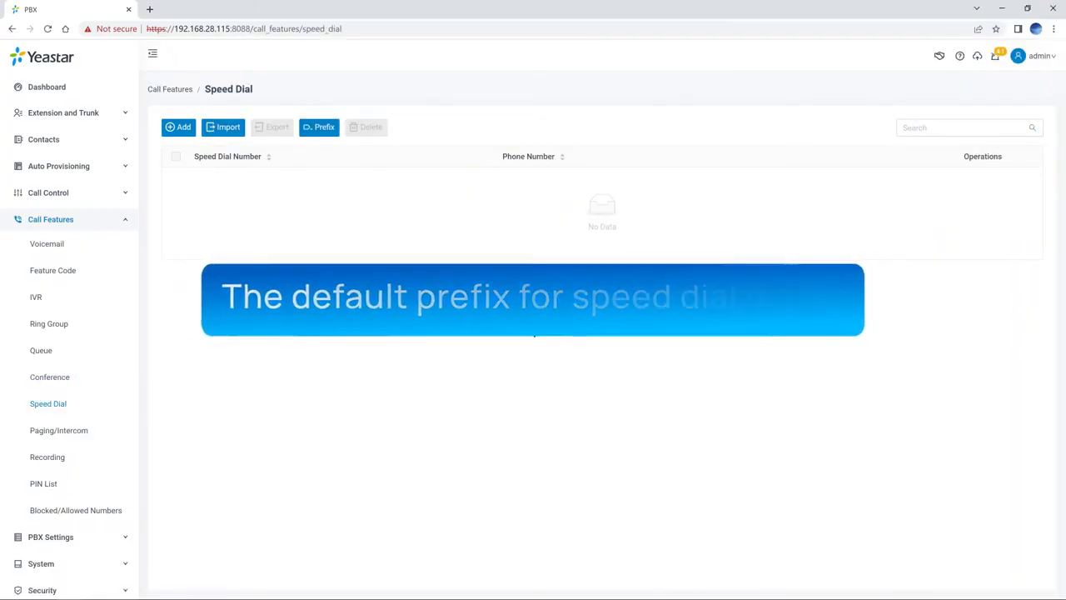
# Add speed dial *85 for the demo phone number with a leading 9 and save it
pyautogui.click(185, 129)
pyautogui.click(451, 298)
pyautogui.write('*85')
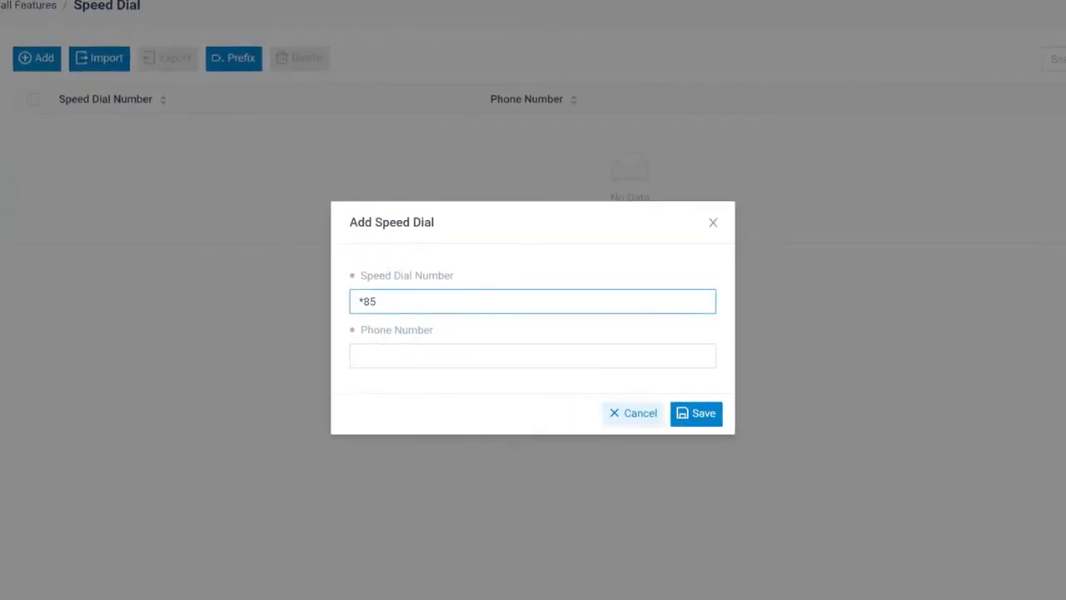
pyautogui.click(402, 352)
pyautogui.write('15123456789')
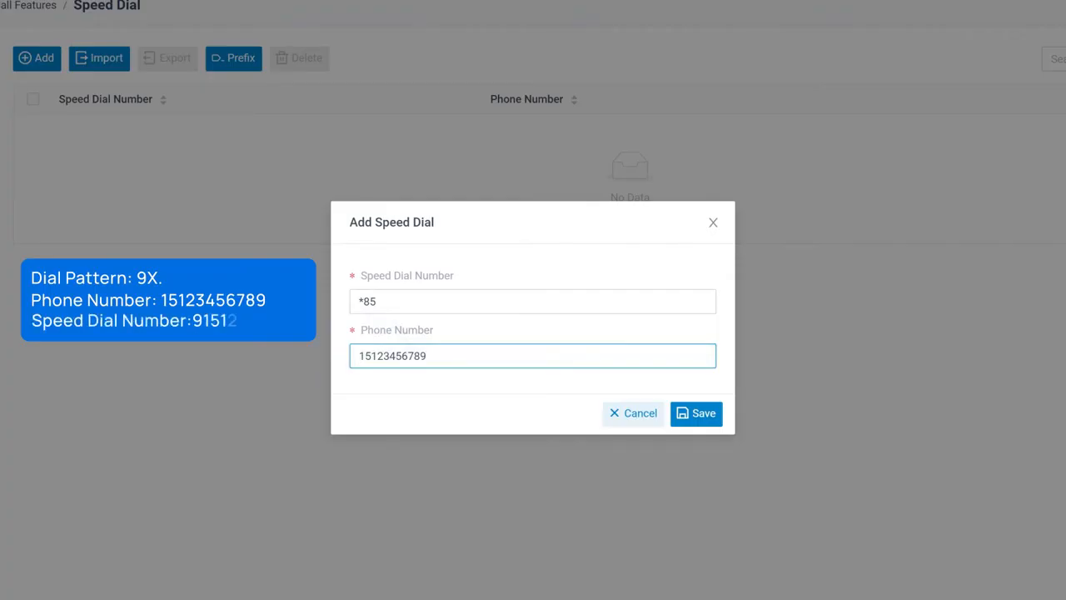
pyautogui.write('9')
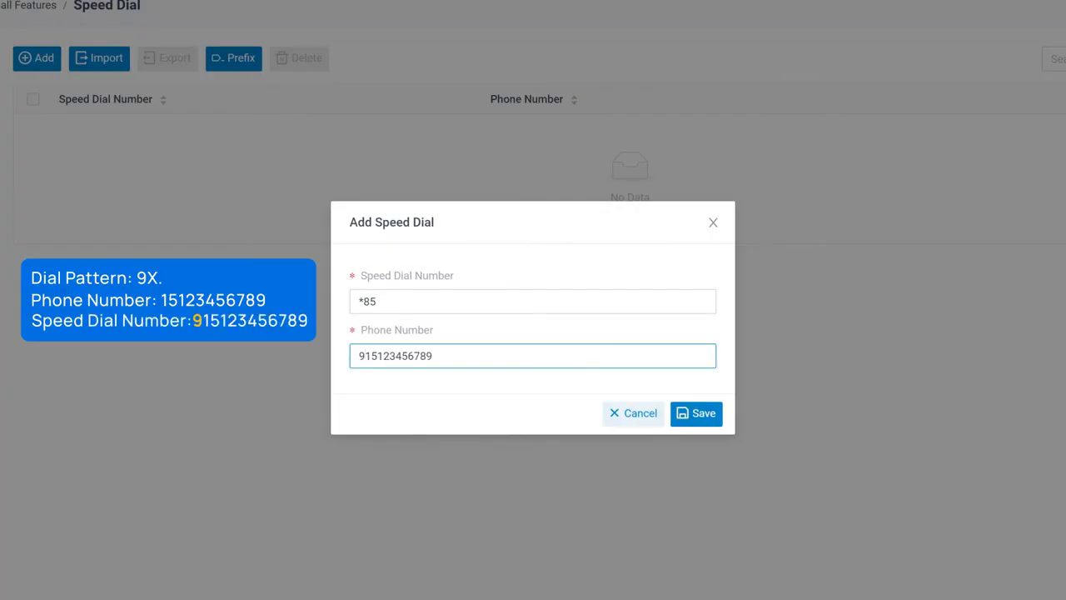
pyautogui.click(697, 413)
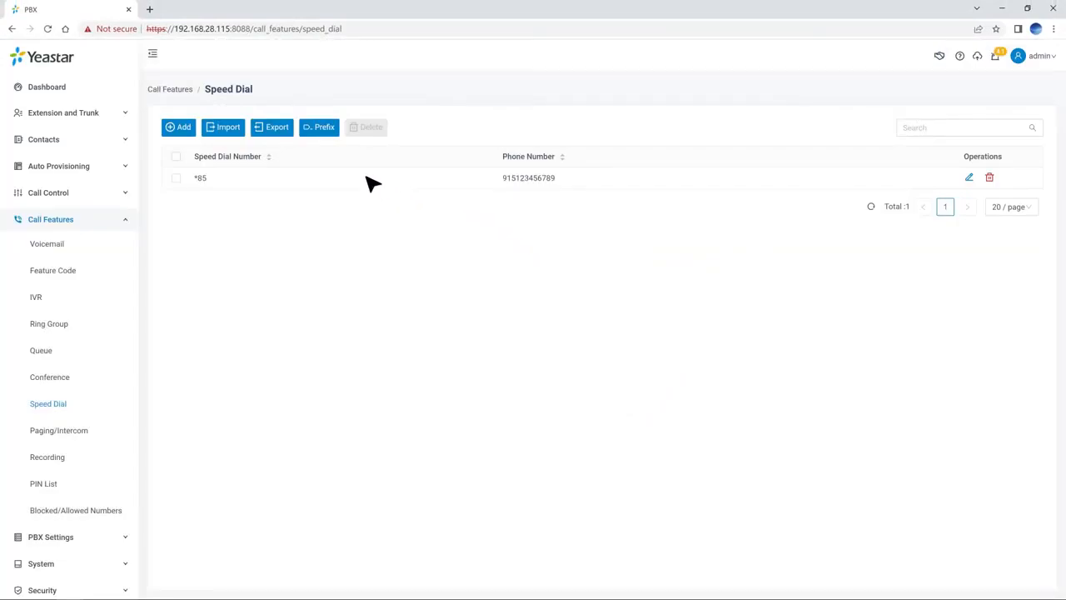
# Export the speed dials to CSV, inspect the downloaded file, and begin an import
pyautogui.click(282, 130)
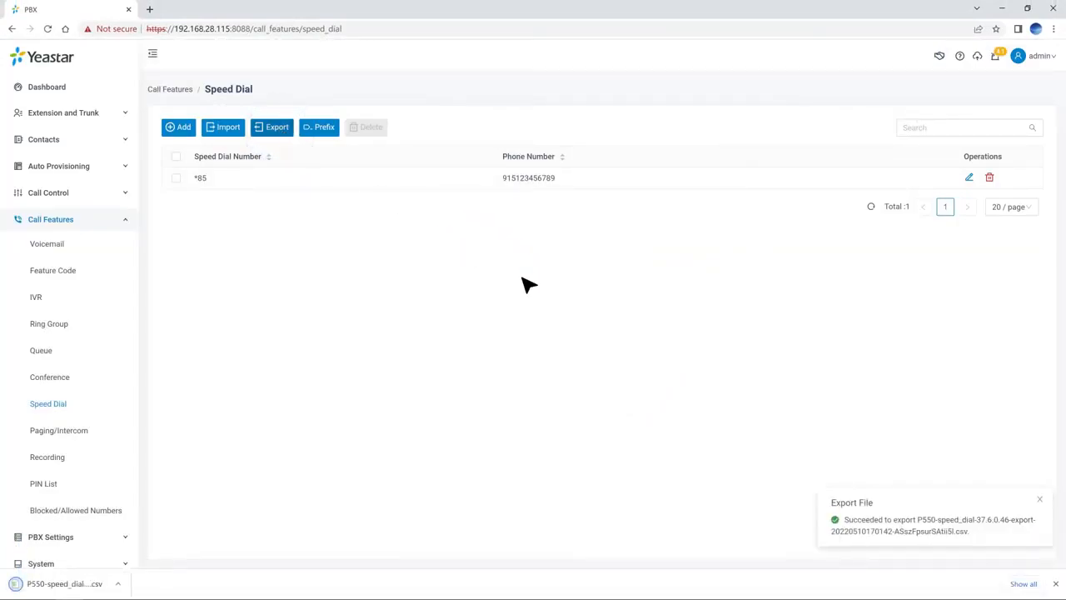
pyautogui.click(79, 583)
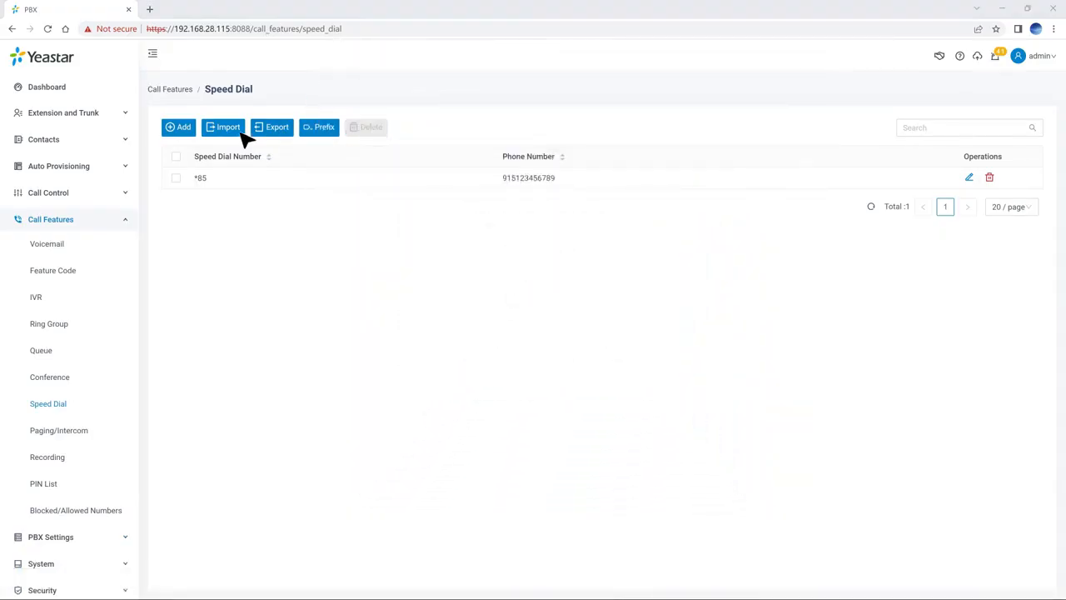
pyautogui.click(228, 127)
# Import speed dials *84, *83 and *82 from the CSV, confirm the failed-rows prompt, and apply
pyautogui.click(628, 333)
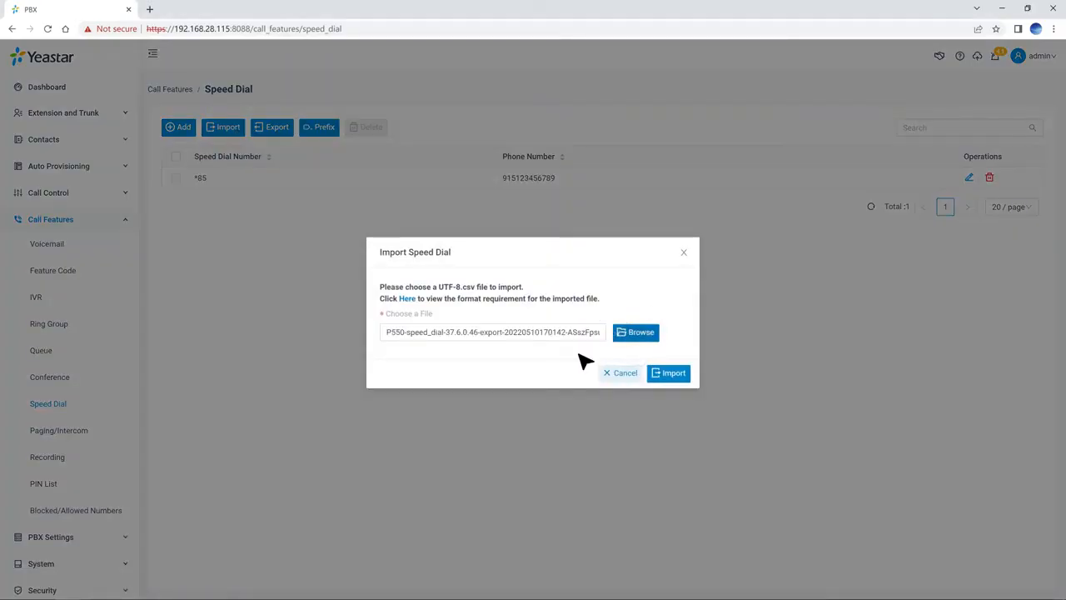
pyautogui.click(670, 374)
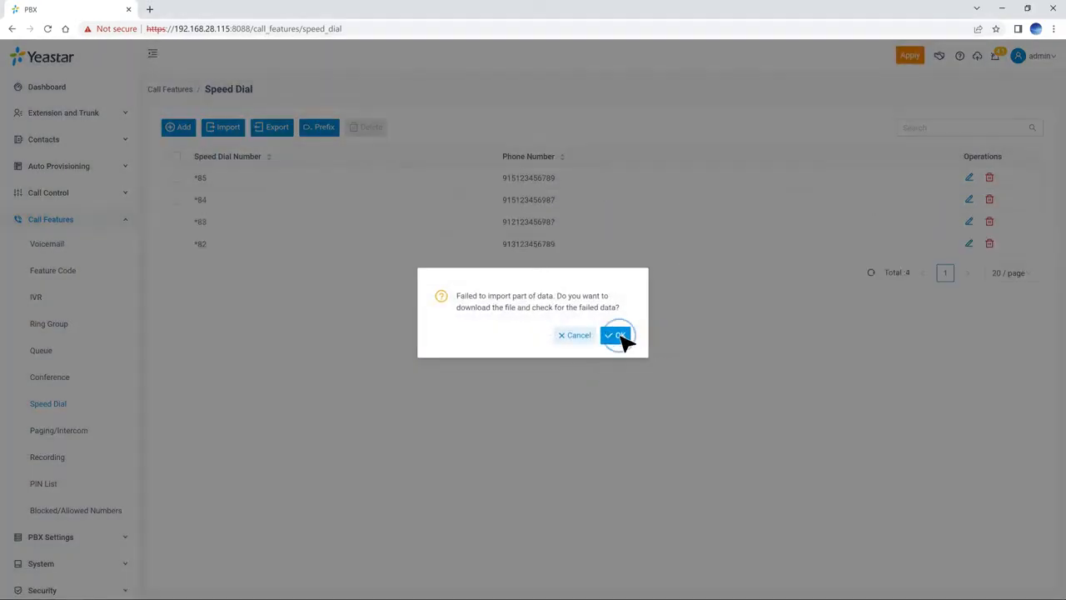
pyautogui.click(622, 336)
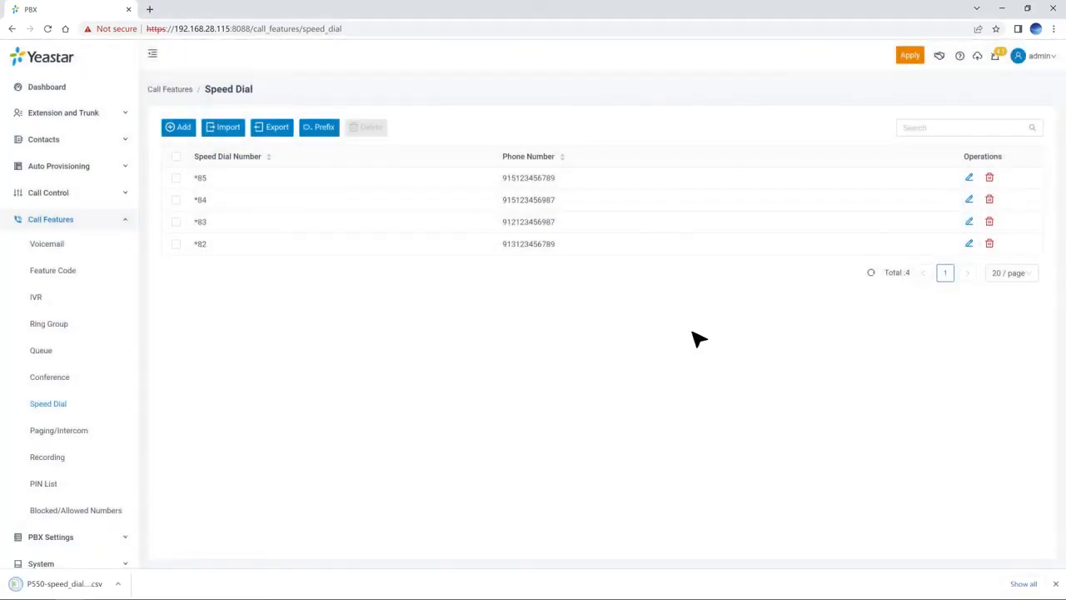
pyautogui.click(912, 58)
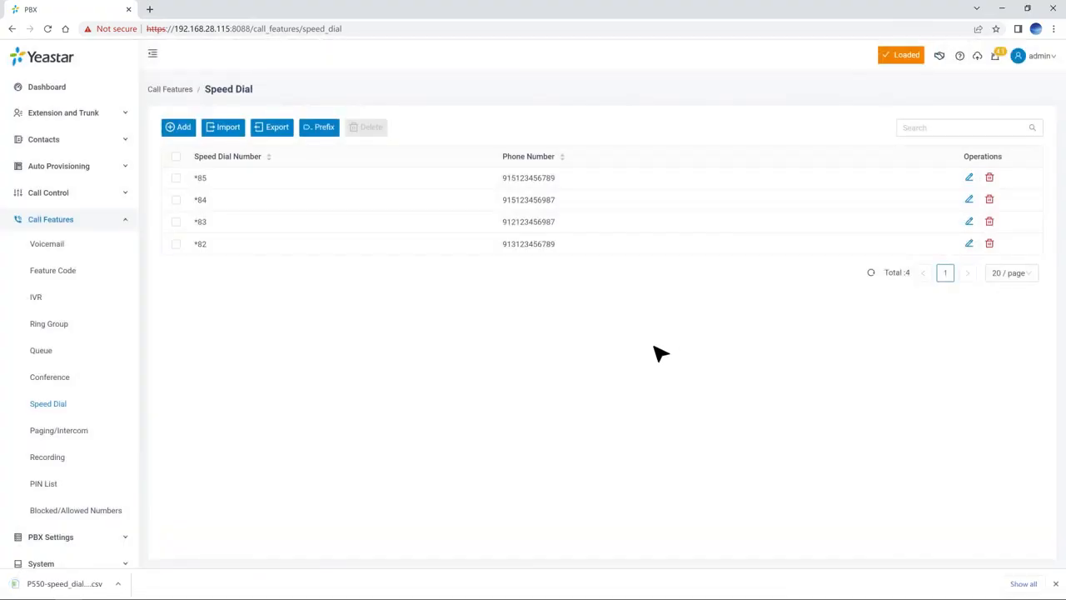